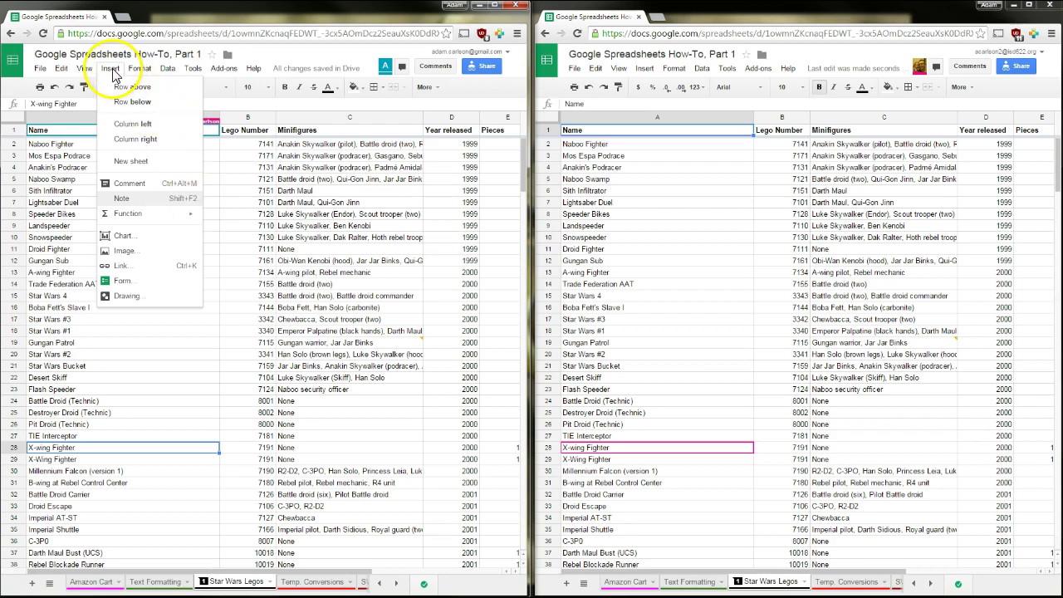
Add the note 'Is this a duplicate of the one beneath it?' to X-wing Fighter
{"action": "left_click", "coordinate": [128, 200]}
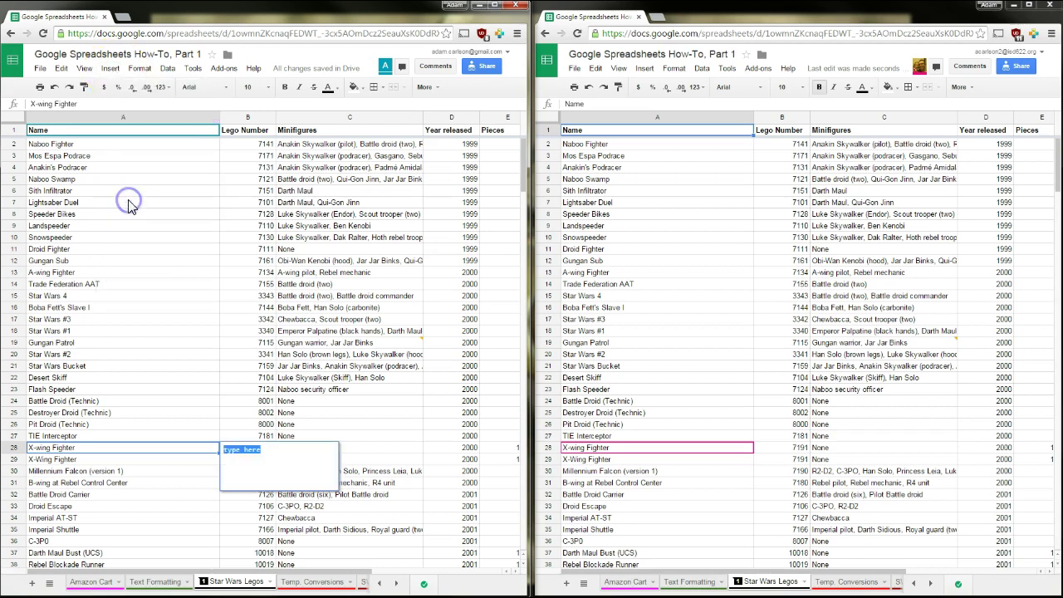
{"action": "type", "text": "Is this a duplicate of the one beneath it?"}
{"action": "left_click", "coordinate": [239, 415]}
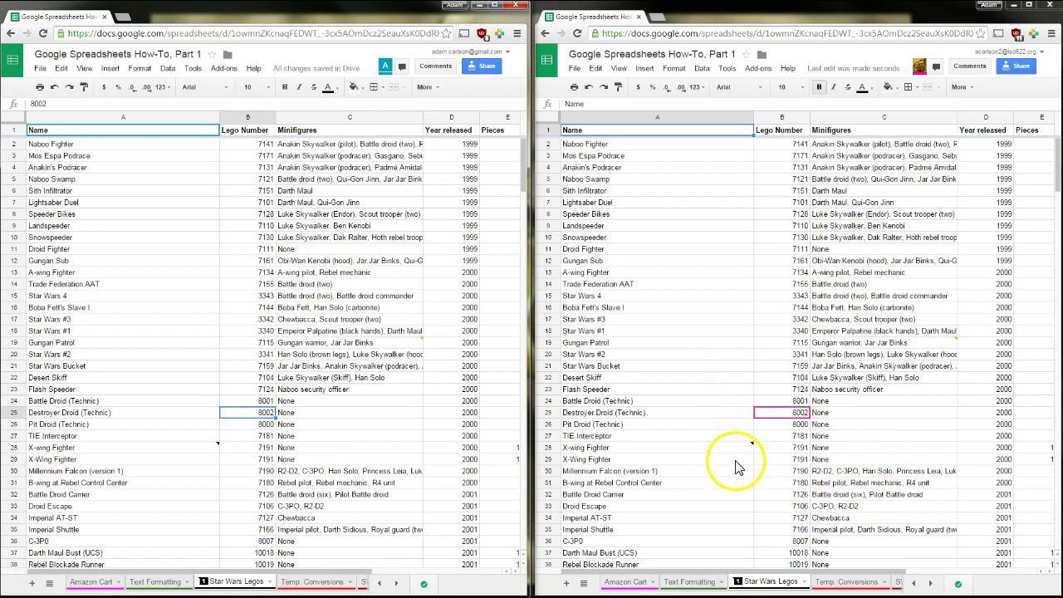
{"action": "mouse_move", "coordinate": [734, 449]}
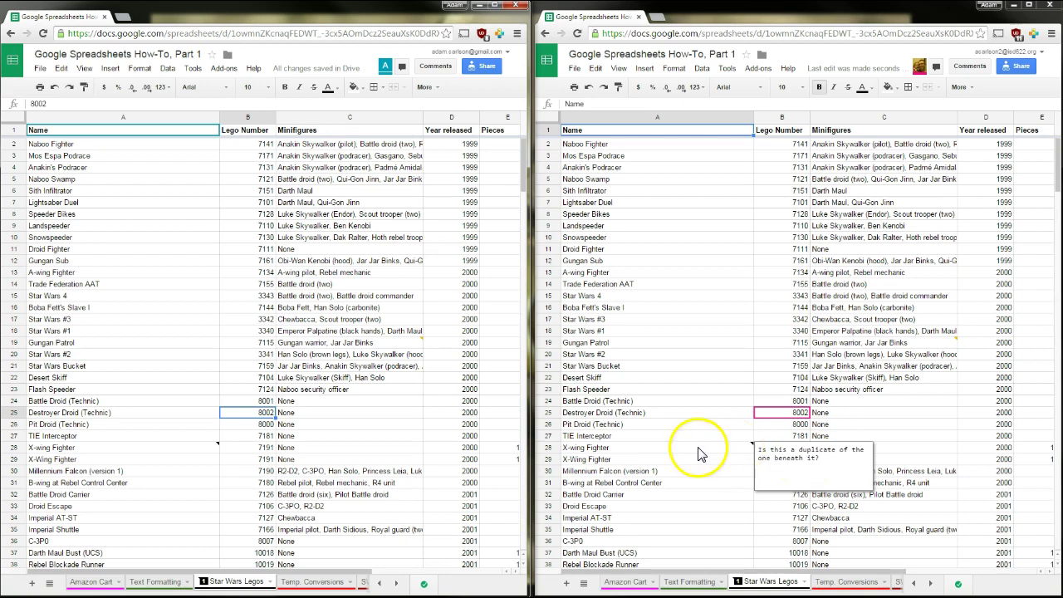
Add a new note to the Star Wars #1 name cell with Shift+F2
{"action": "left_click", "coordinate": [87, 330]}
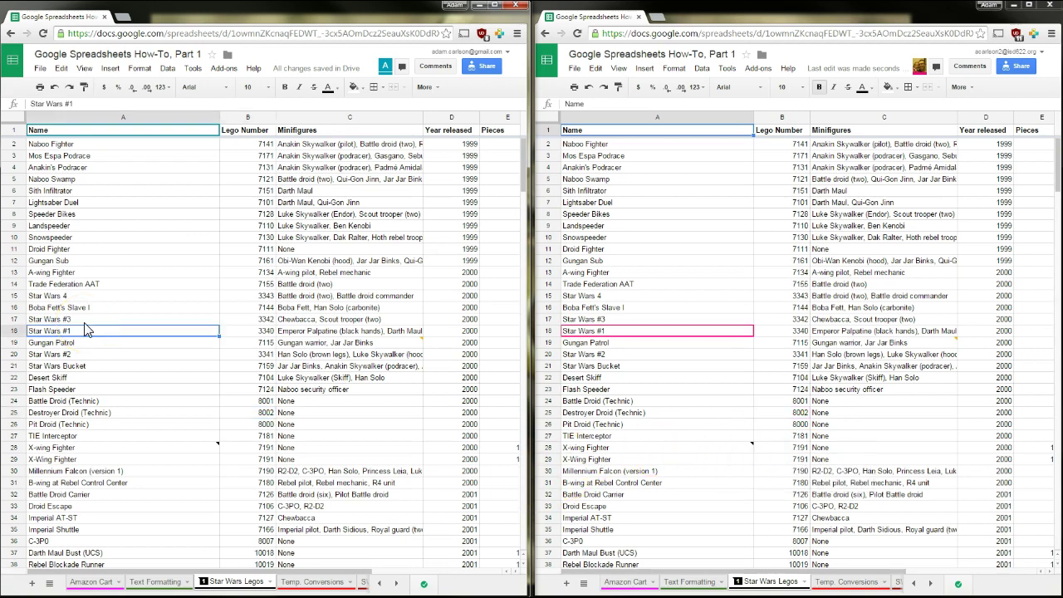
{"action": "key", "text": "shift+F2"}
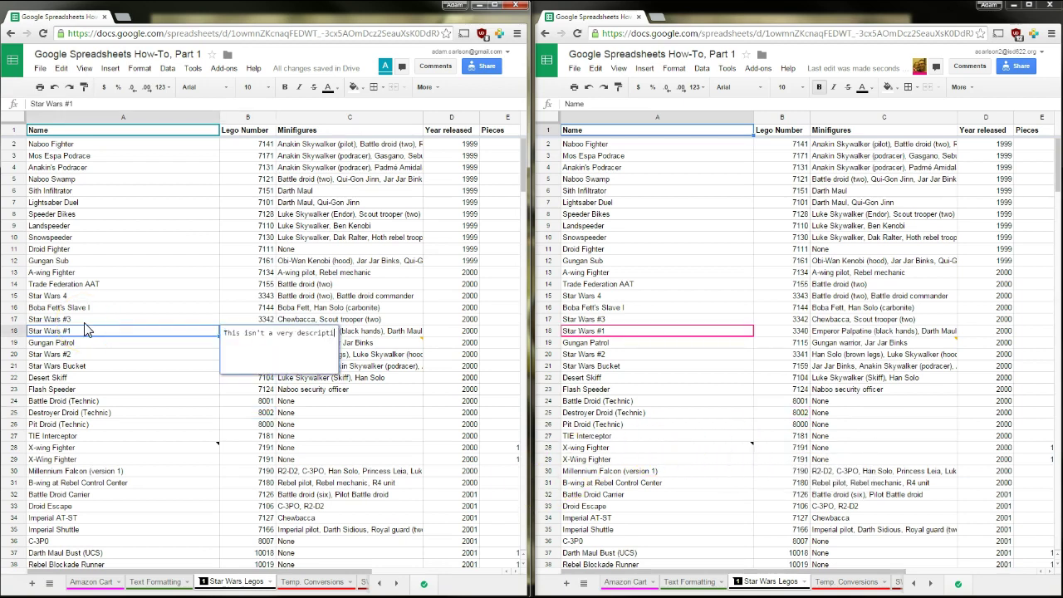
{"action": "left_click", "coordinate": [81, 389]}
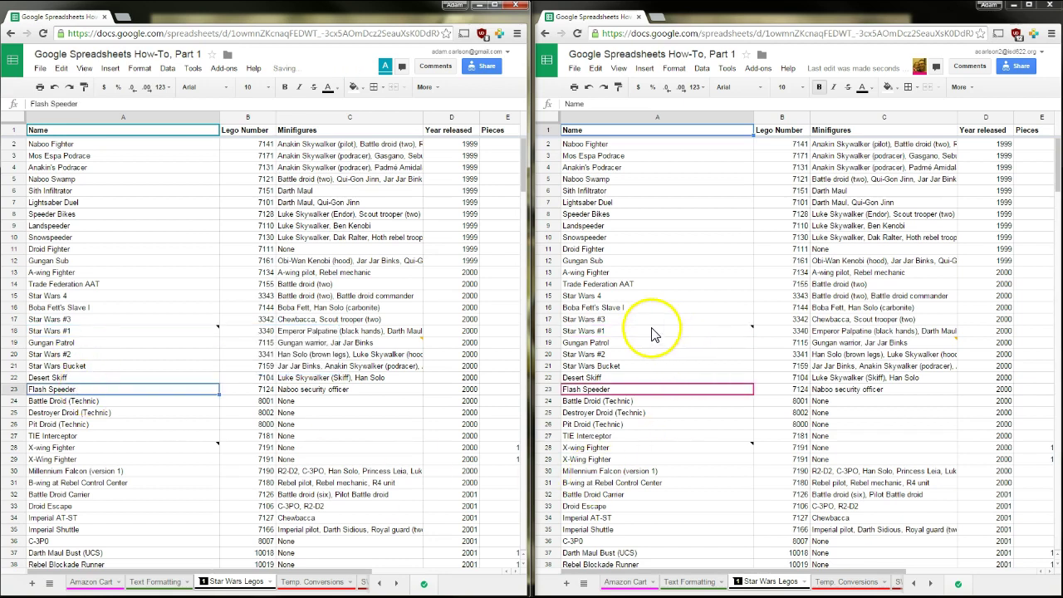
{"action": "mouse_move", "coordinate": [652, 332]}
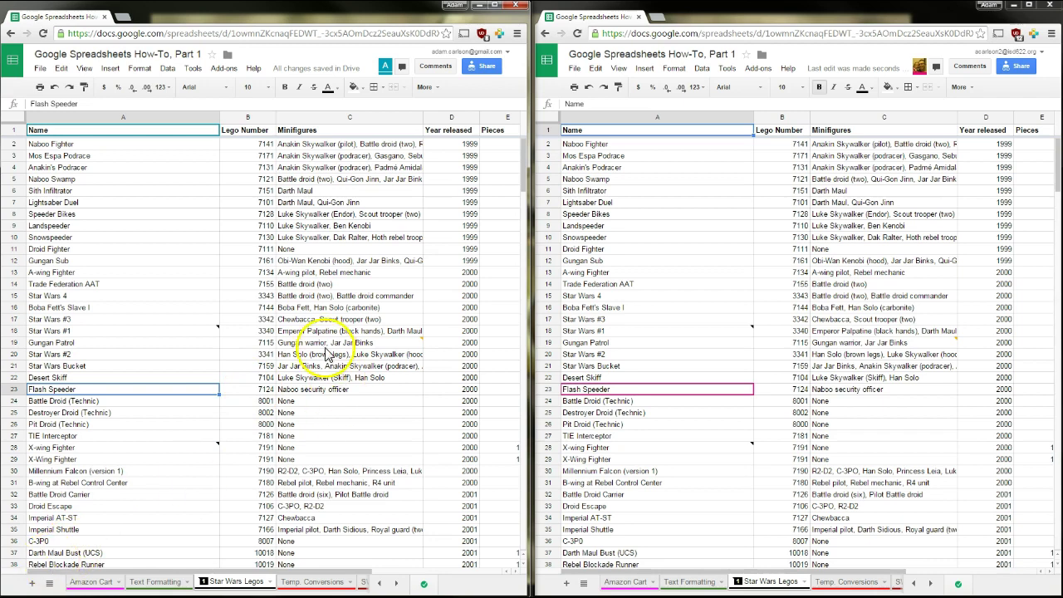
Clear the notes from the Star Wars #1 and X-wing Fighter cells together
{"action": "left_click", "coordinate": [200, 331]}
{"action": "left_click", "coordinate": [196, 451], "text": "ctrl"}
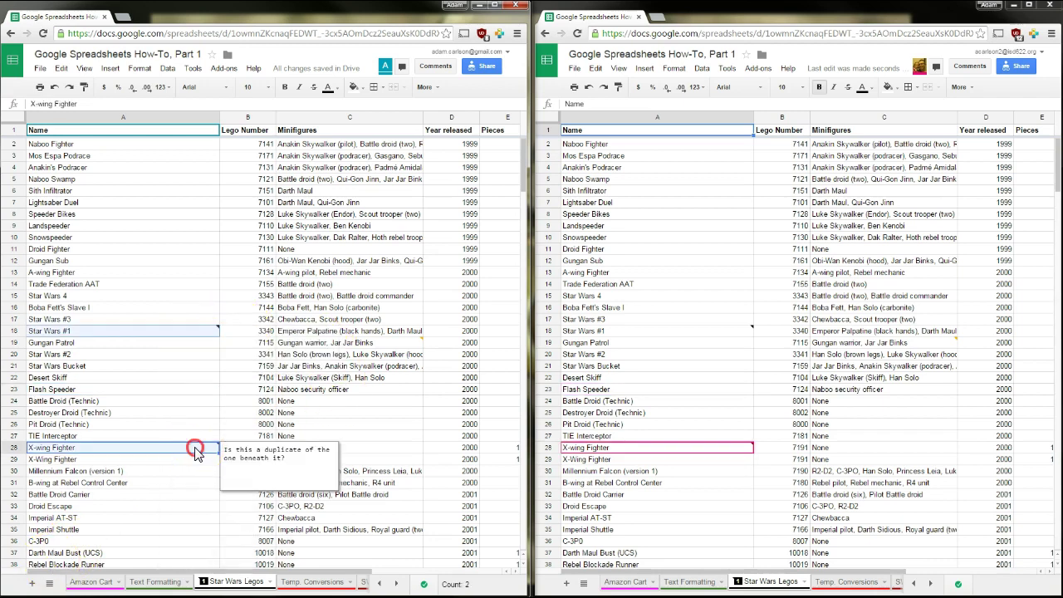
{"action": "right_click", "coordinate": [196, 451]}
{"action": "left_click", "coordinate": [222, 397]}
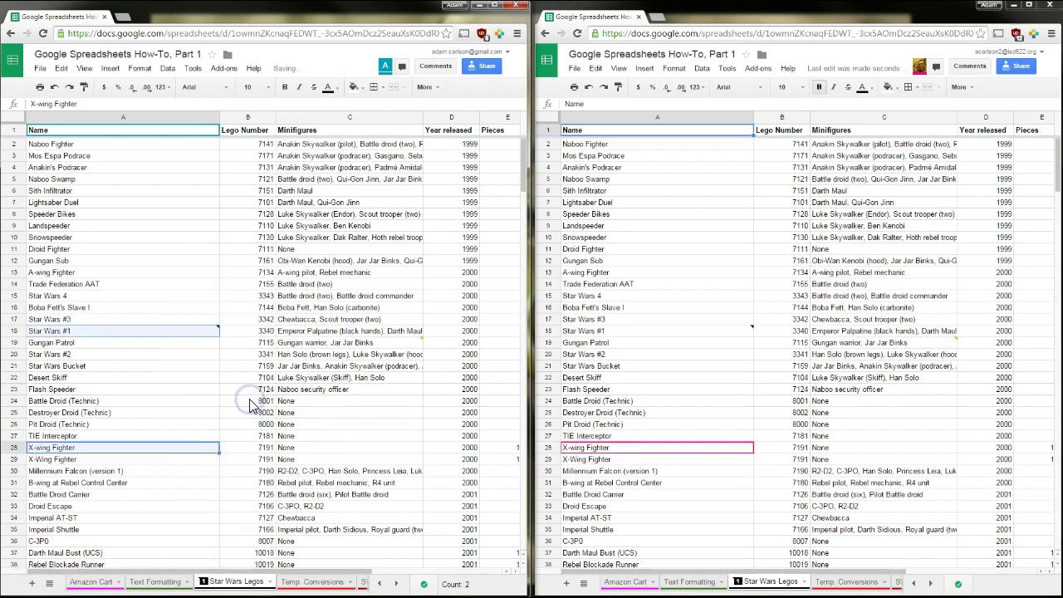
{"action": "left_click", "coordinate": [256, 388]}
{"action": "left_click", "coordinate": [293, 424]}
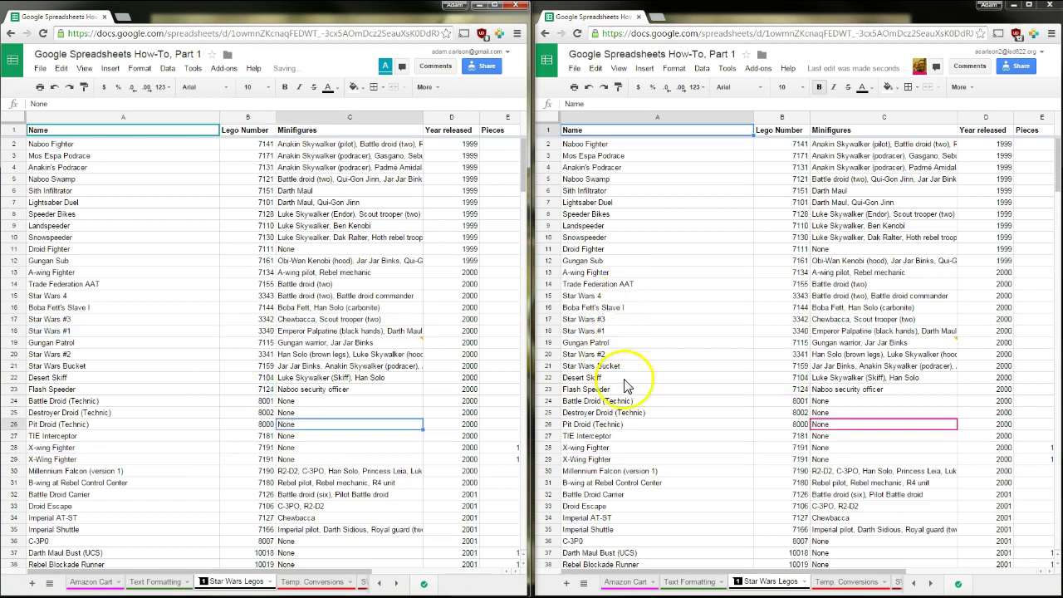
{"action": "right_click", "coordinate": [98, 287]}
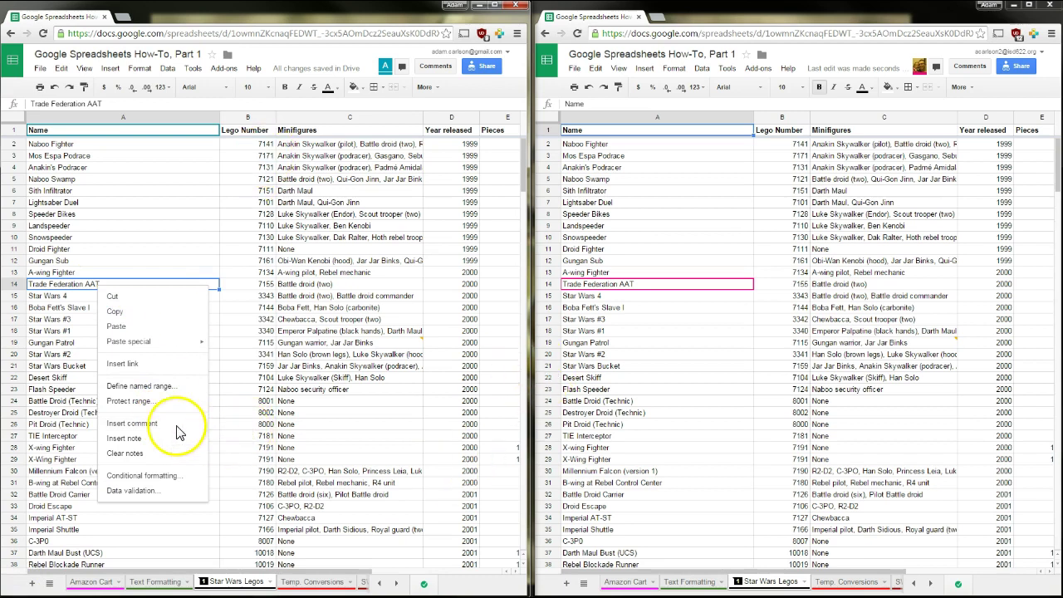
{"action": "left_click", "coordinate": [495, 7]}
{"action": "left_click", "coordinate": [108, 272]}
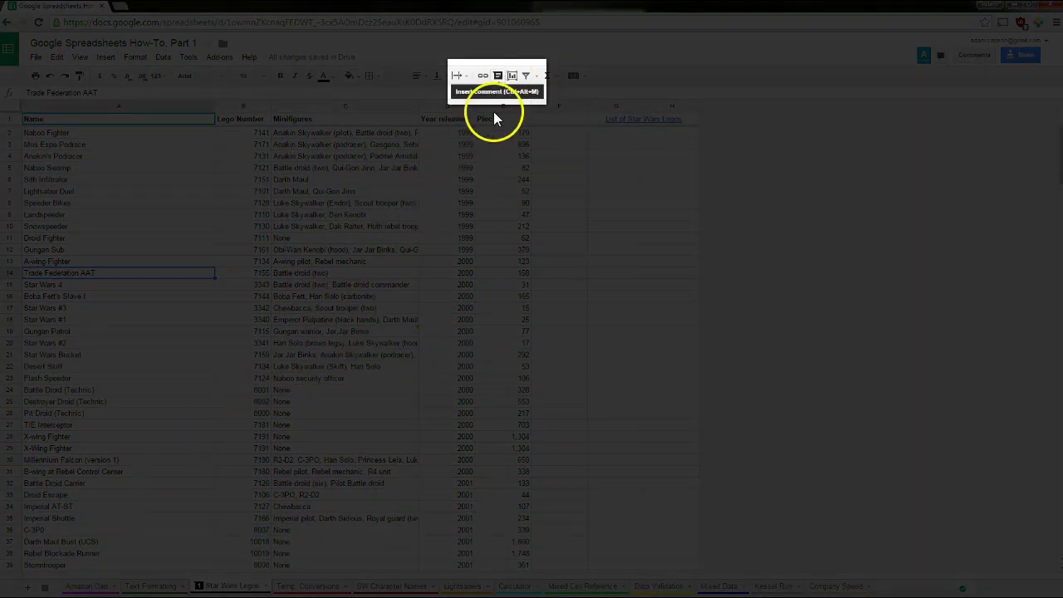
{"action": "left_click", "coordinate": [498, 75]}
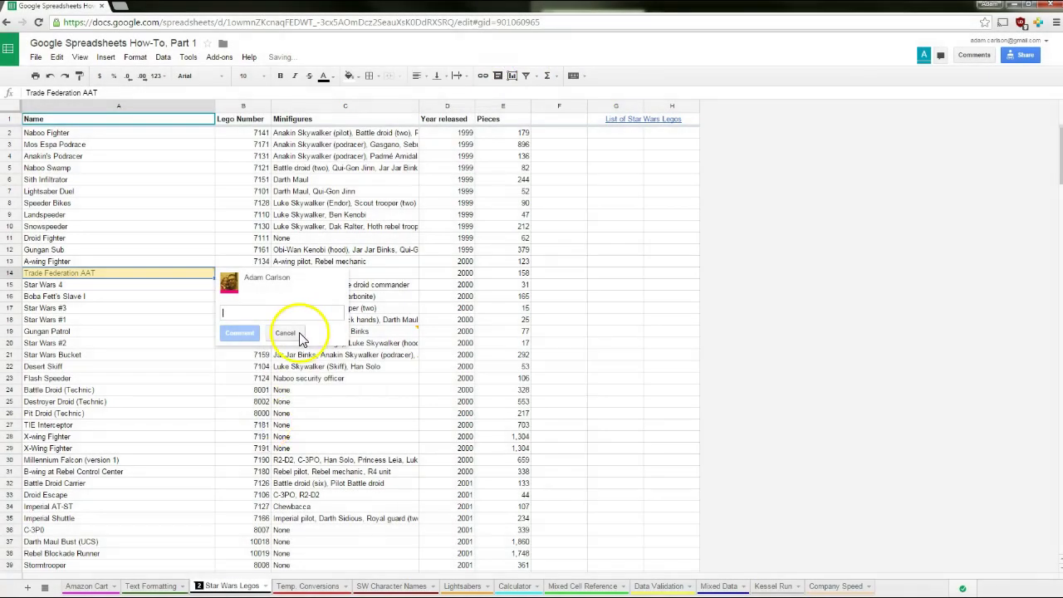
{"action": "left_click", "coordinate": [299, 333]}
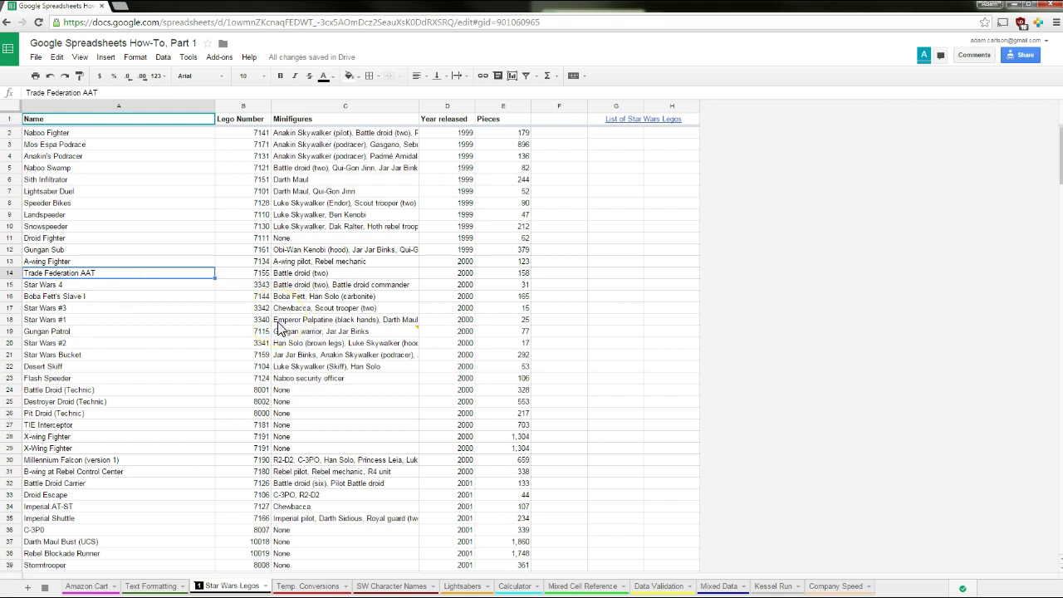
{"action": "key", "text": "ctrl+alt+m"}
Post the comment 'Shouldn't AAT be hyphenated?' on Trade Federation AAT
{"action": "type", "text": "Shouldn't AAT be hyphenated?"}
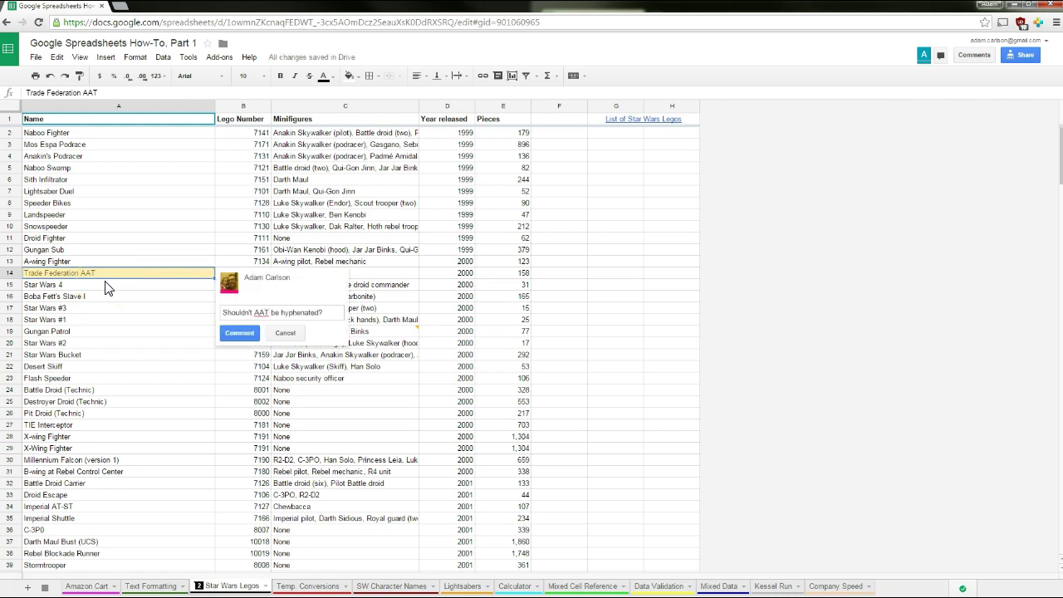
{"action": "left_click", "coordinate": [239, 332]}
{"action": "left_click", "coordinate": [149, 354]}
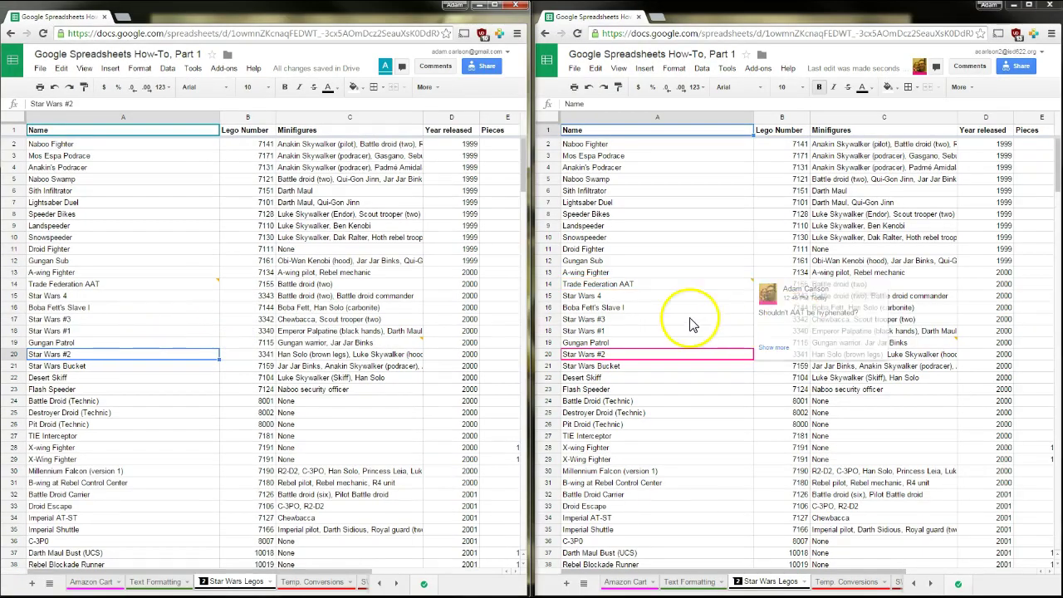
From the second window, reply 'Aren't you being REALLY picky about that?' to the comment
{"action": "left_click", "coordinate": [651, 319]}
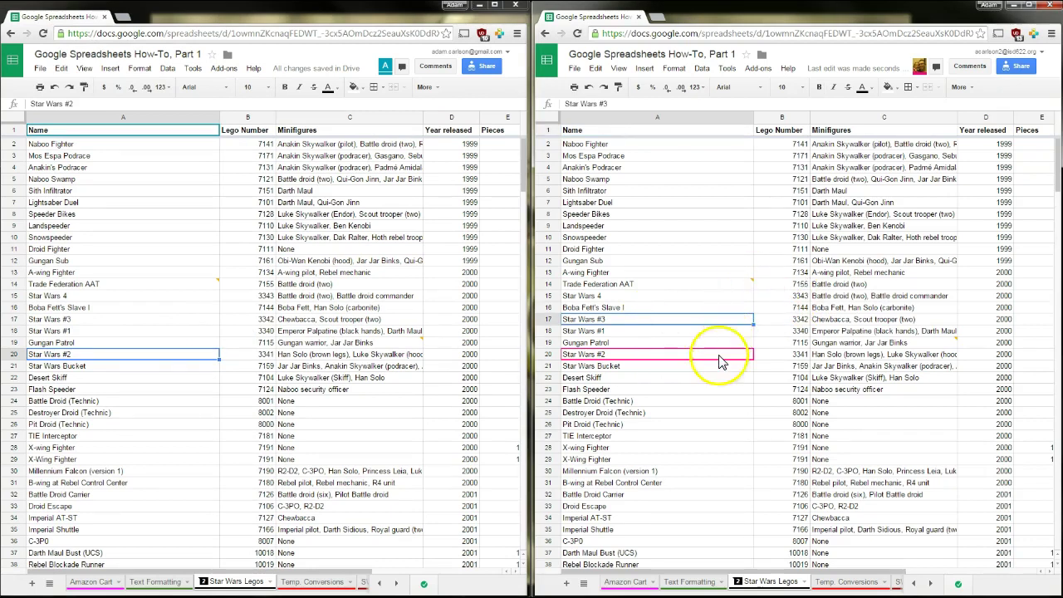
{"action": "left_click", "coordinate": [655, 284]}
{"action": "left_click", "coordinate": [821, 336]}
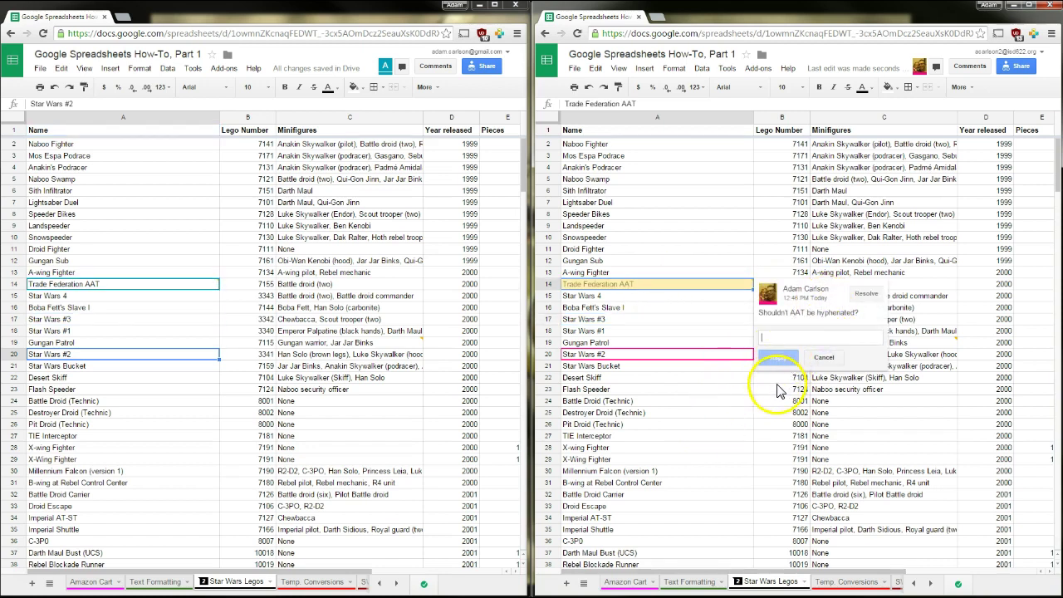
{"action": "type", "text": "Aren't you being REALLY picky about that?"}
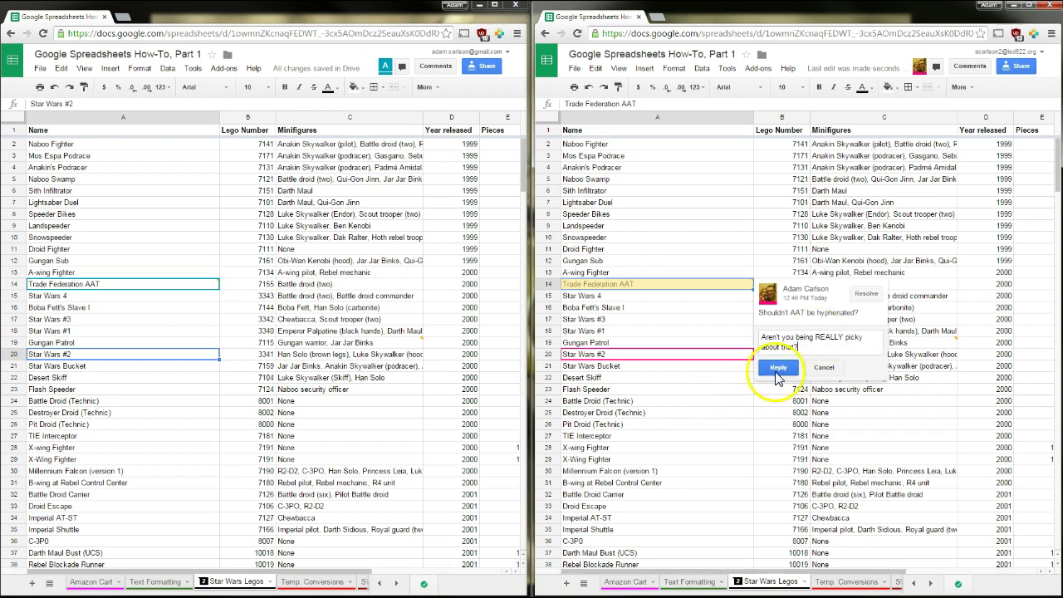
{"action": "left_click", "coordinate": [779, 368]}
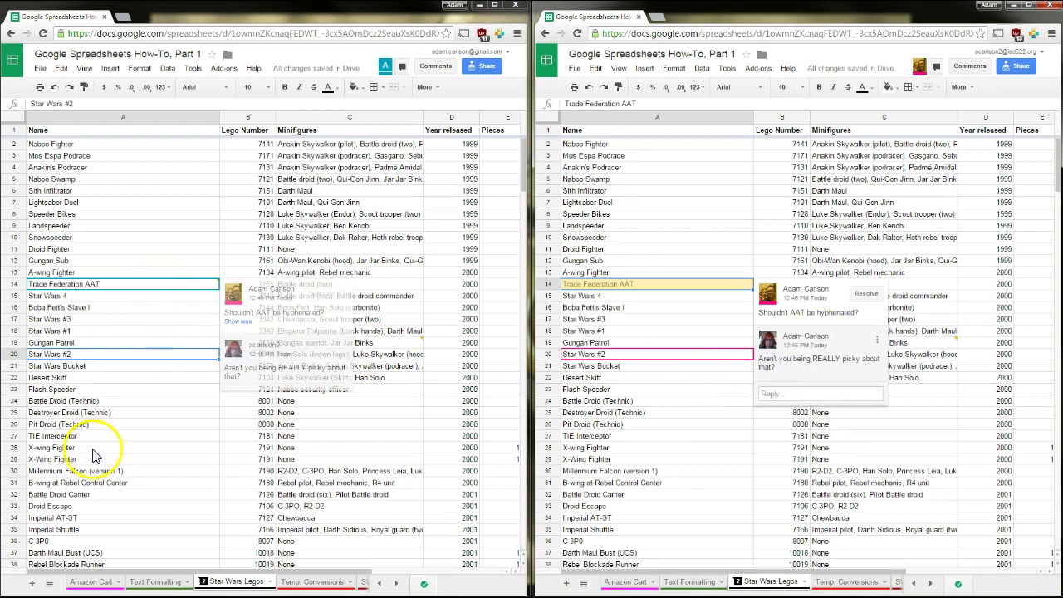
Reply 'I'm not being picky! Look for yourself:' with the pasted wiki link
{"action": "left_click", "coordinate": [26, 571]}
{"action": "left_click", "coordinate": [249, 408]}
{"action": "type", "text": "I'm not being picky! Look for yourself:"}
{"action": "type", "text": "http://starwars.wikia.com/wiki/Armored_Assault_Tank"}
{"action": "left_click", "coordinate": [248, 455]}
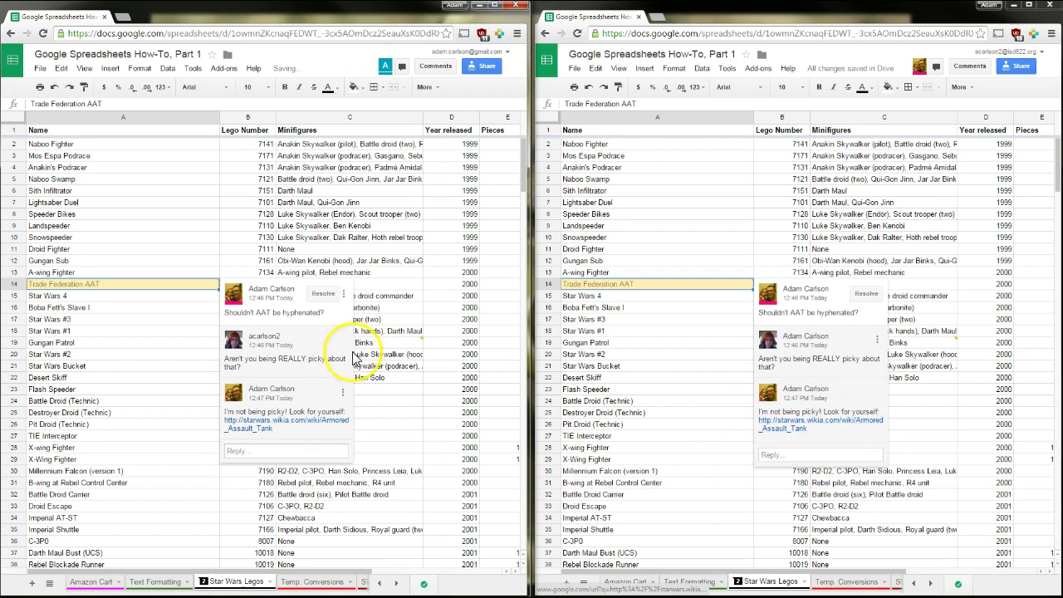
Reply from the second window admitting confusion with the AT-AT or AT-ST, then post another reply
{"action": "left_click", "coordinate": [785, 455]}
{"action": "type", "text": "Yikes. You were right. I was confusing it with the AT-AT or AT-ST."}
{"action": "left_click", "coordinate": [778, 484]}
{"action": "left_click", "coordinate": [273, 472]}
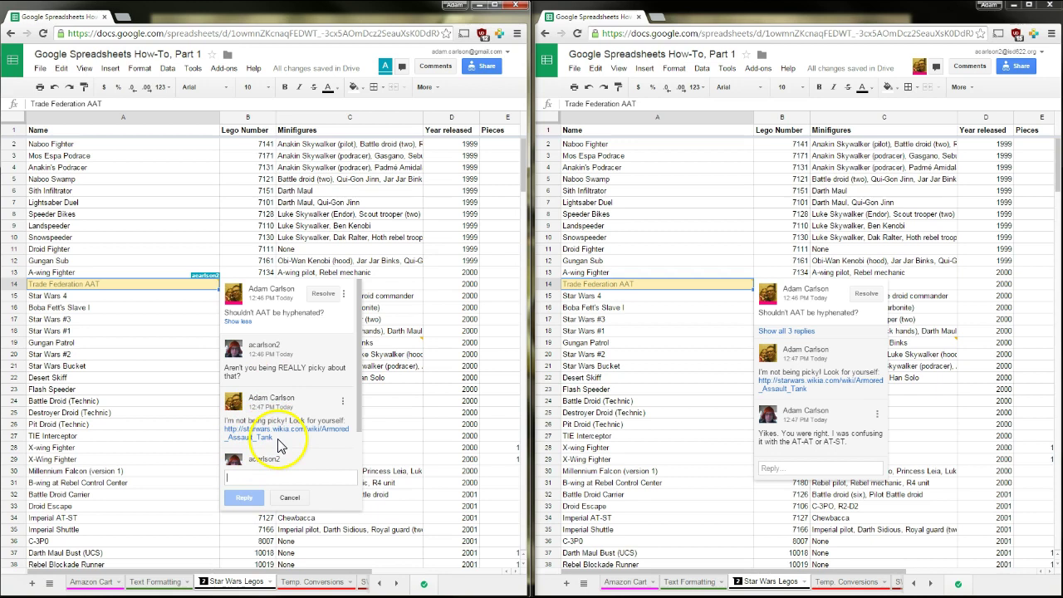
{"action": "left_click", "coordinate": [255, 500]}
{"action": "left_click", "coordinate": [656, 319]}
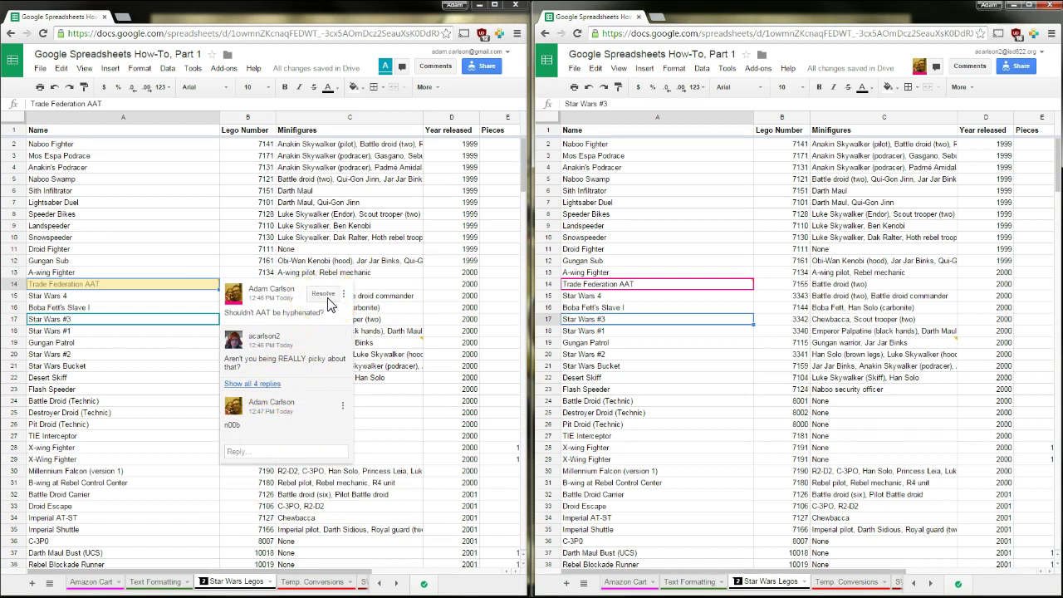
Resolve the AAT comment thread and review it in the all-comments panel
{"action": "left_click", "coordinate": [319, 297]}
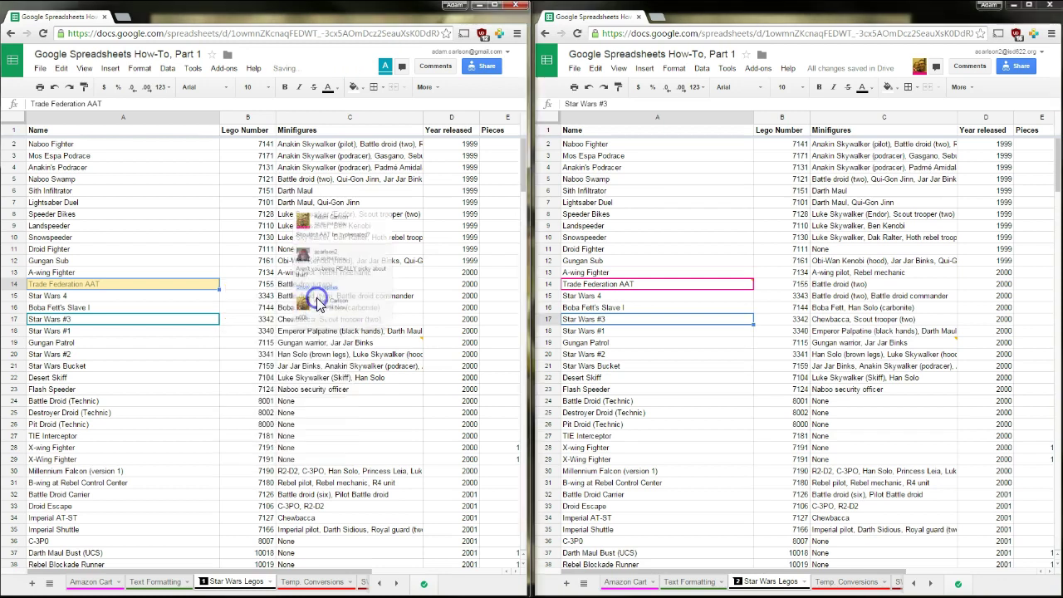
{"action": "left_click", "coordinate": [262, 276]}
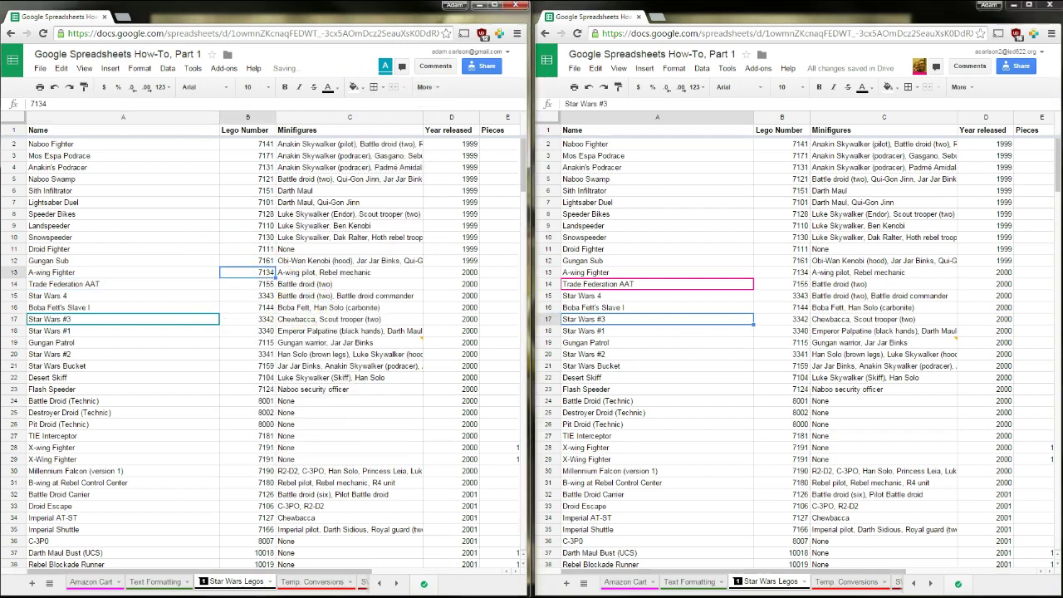
{"action": "left_click", "coordinate": [711, 355]}
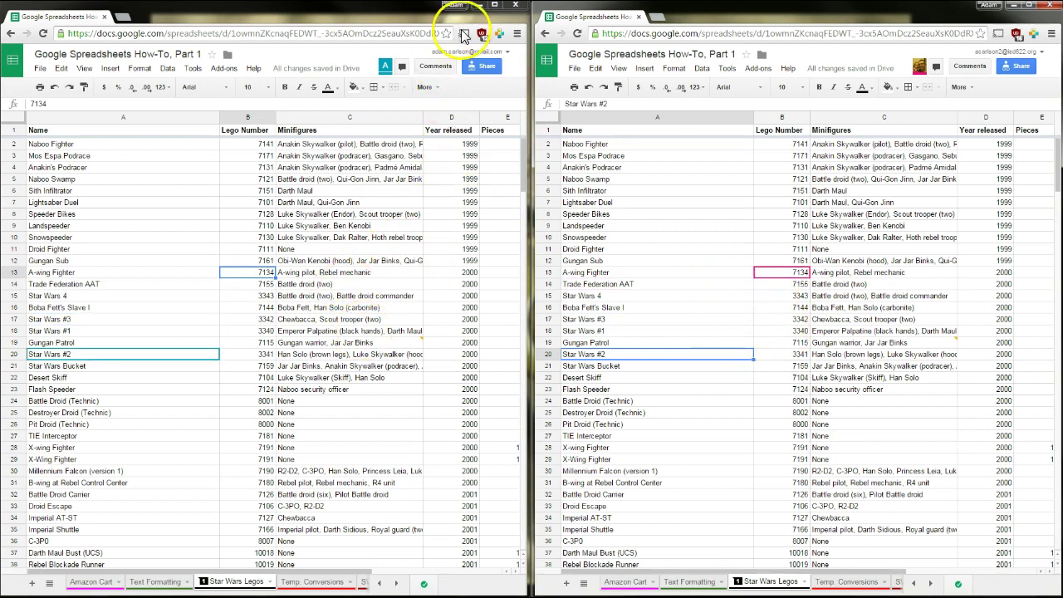
{"action": "left_click", "coordinate": [494, 4]}
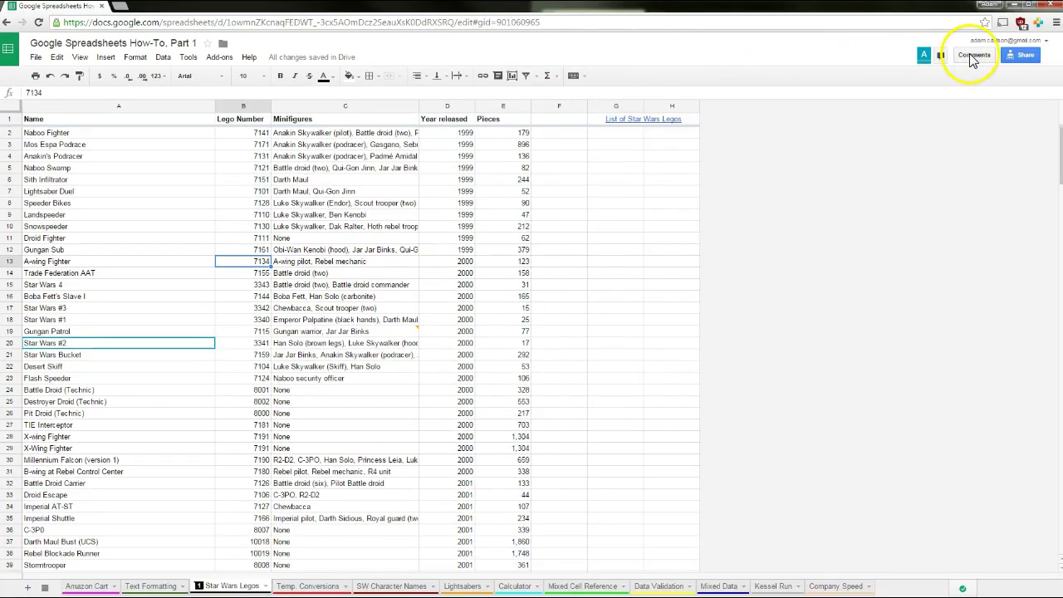
{"action": "left_click", "coordinate": [974, 55]}
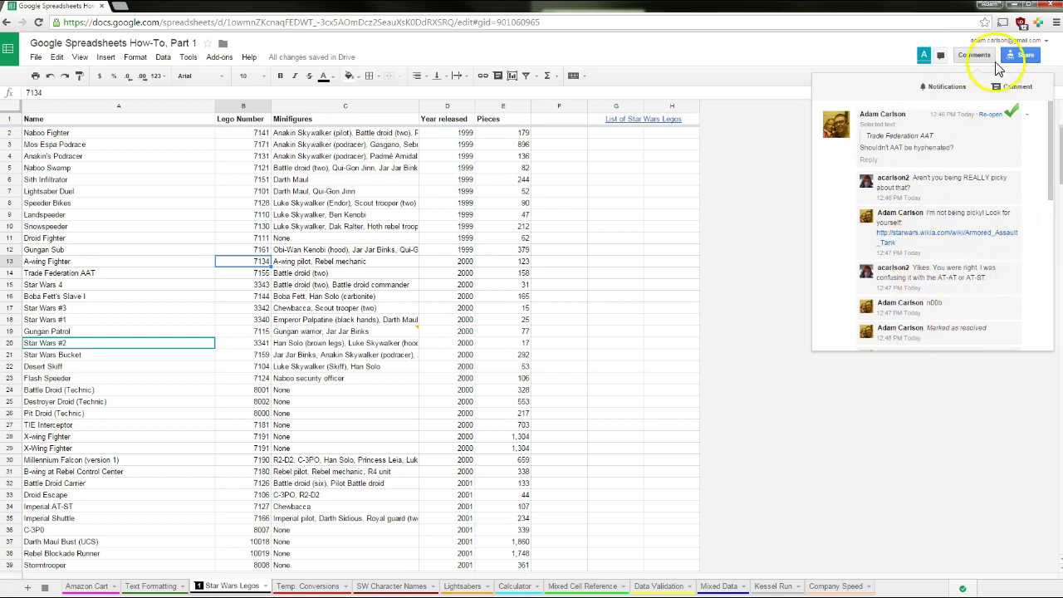
{"action": "left_click", "coordinate": [766, 177]}
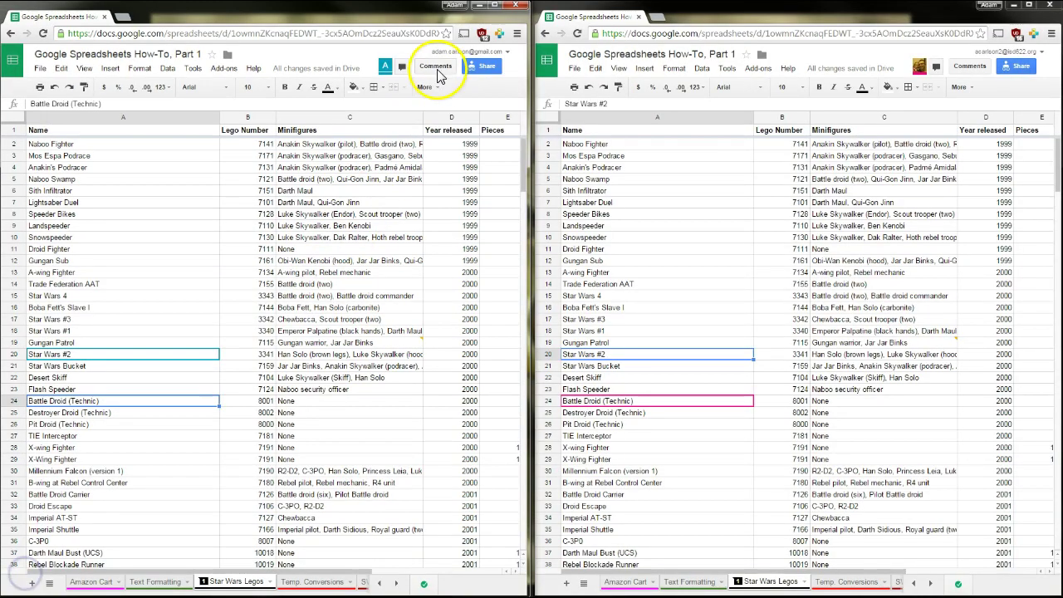
Re-open the resolved AAT thread from the left window's comments panel, then view commented cells
{"action": "left_click", "coordinate": [435, 68]}
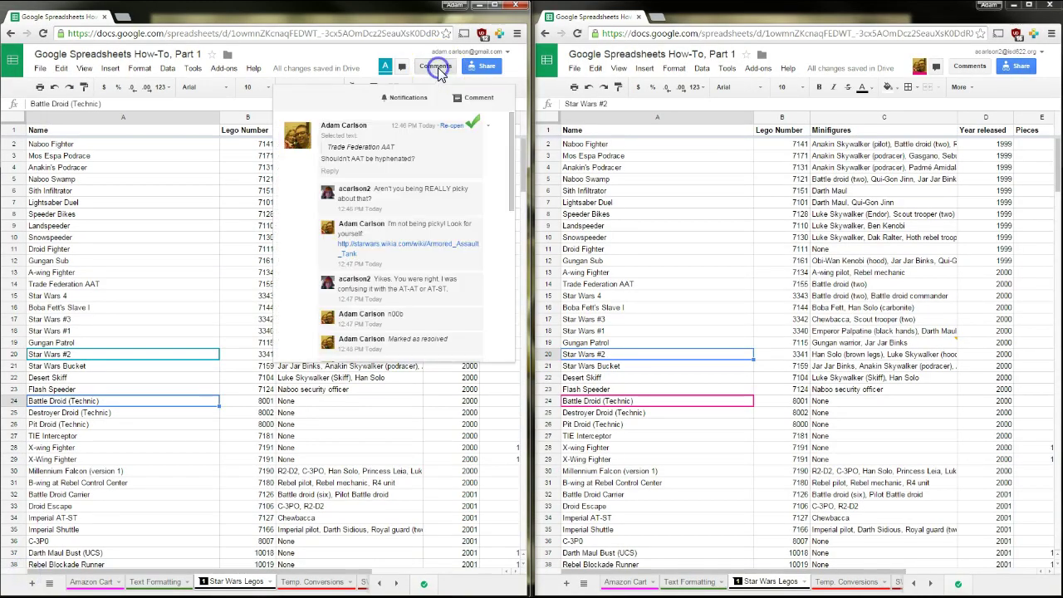
{"action": "left_click", "coordinate": [453, 126]}
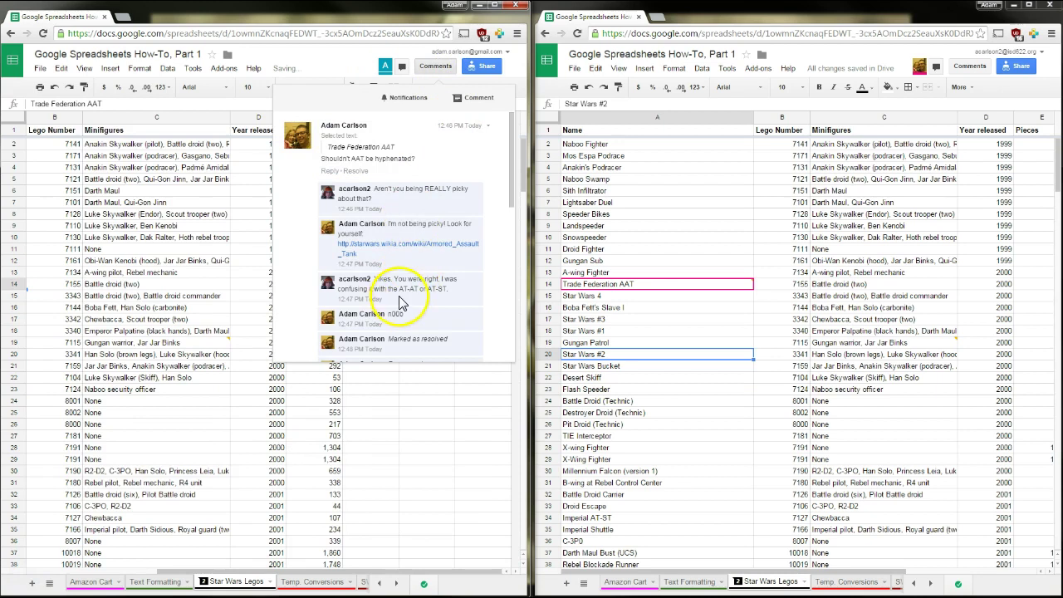
{"action": "left_click", "coordinate": [178, 345]}
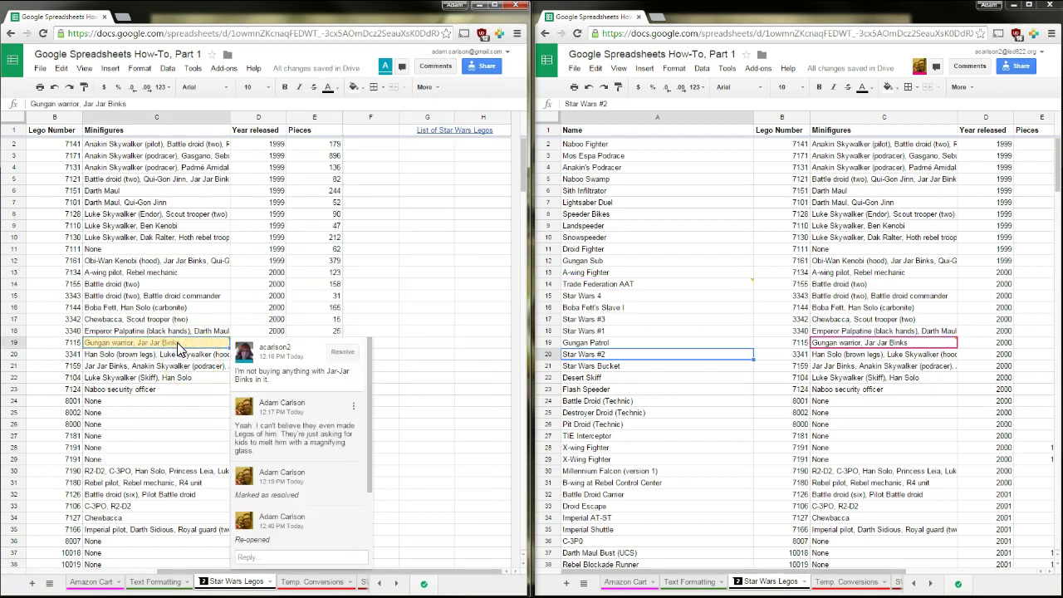
{"action": "left_click", "coordinate": [166, 364]}
{"action": "left_click_drag", "start_coordinate": [208, 573], "coordinate": [104, 569]}
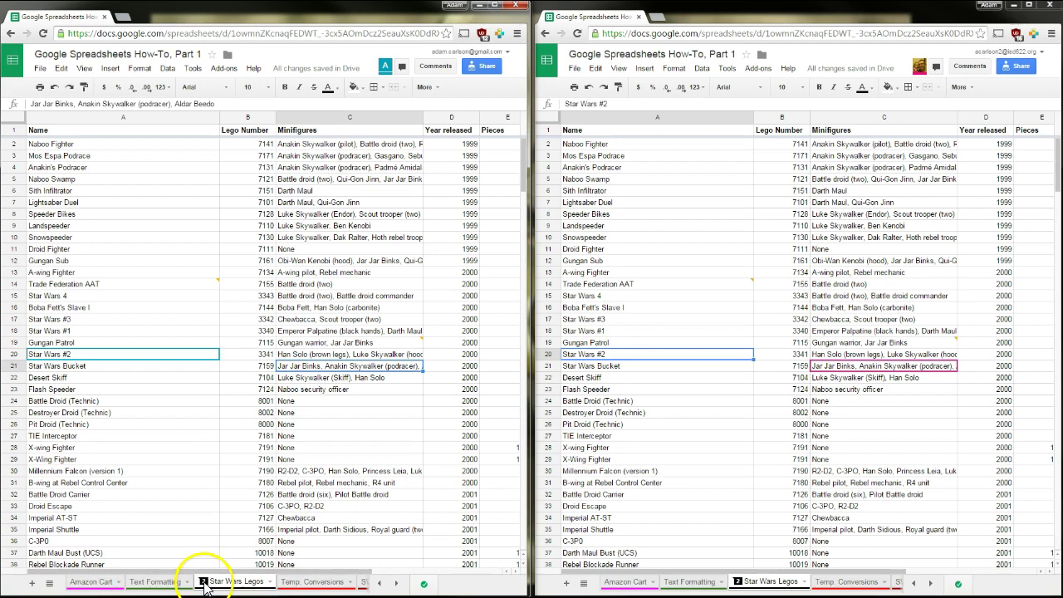
{"action": "left_click", "coordinate": [117, 283]}
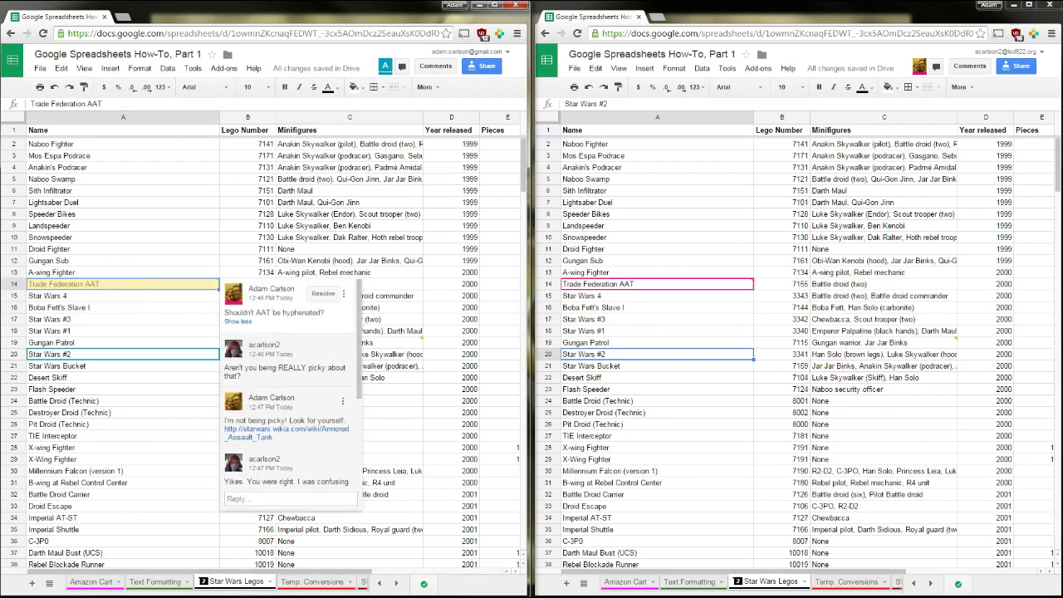
Reply mentioning a collaborator, asking the name of the battle droids' little speeder bikes
{"action": "scroll", "coordinate": [281, 470], "scroll_direction": "down", "scroll_amount": 3}
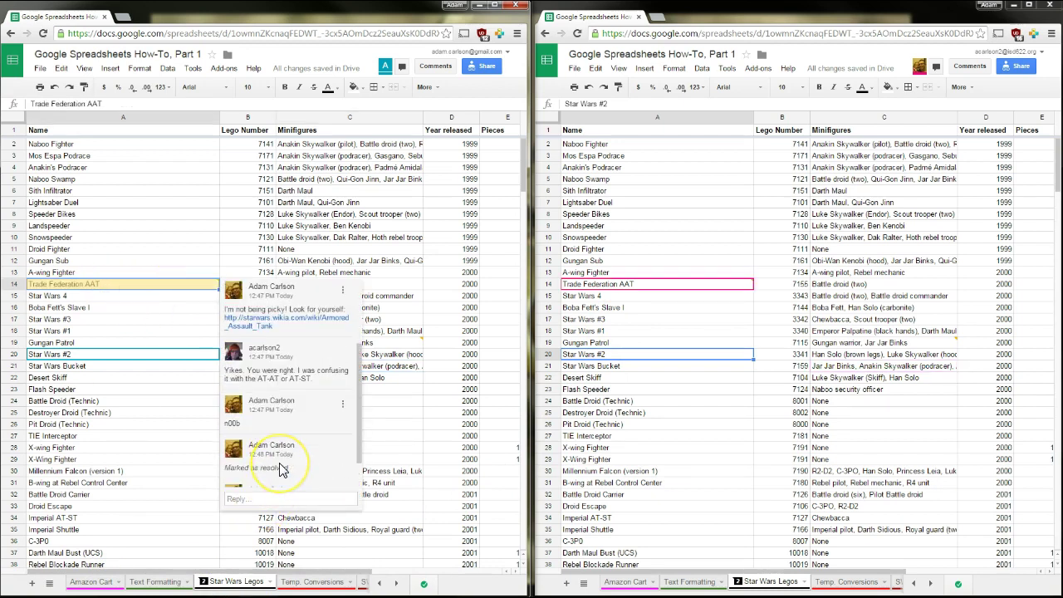
{"action": "left_click", "coordinate": [266, 498]}
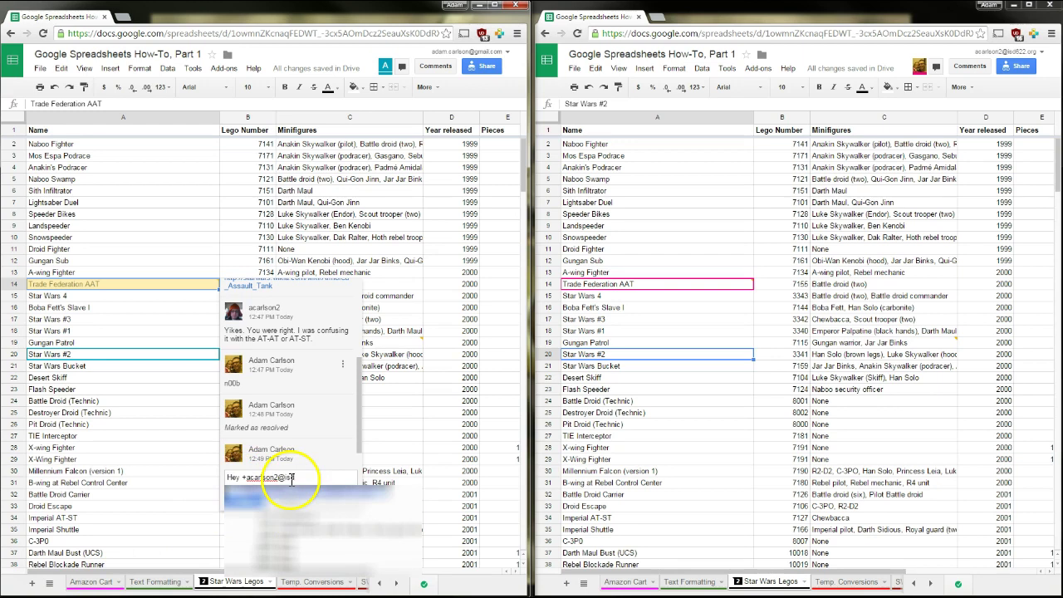
{"action": "left_click", "coordinate": [287, 496]}
{"action": "type", "text": "what was the name of those little speeder bikes that the battle droids flew around on?"}
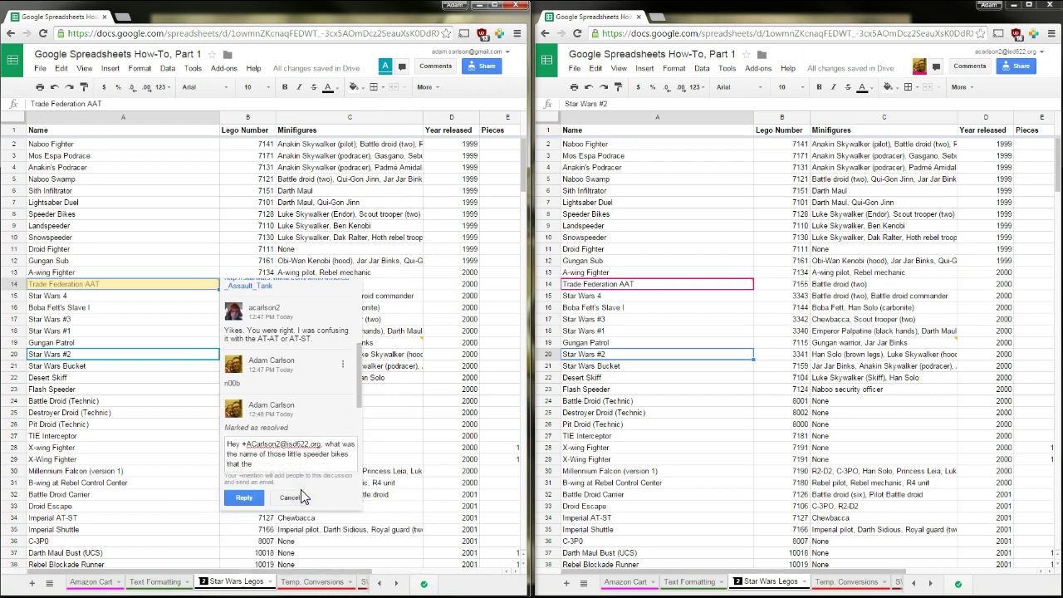
{"action": "left_click", "coordinate": [245, 497]}
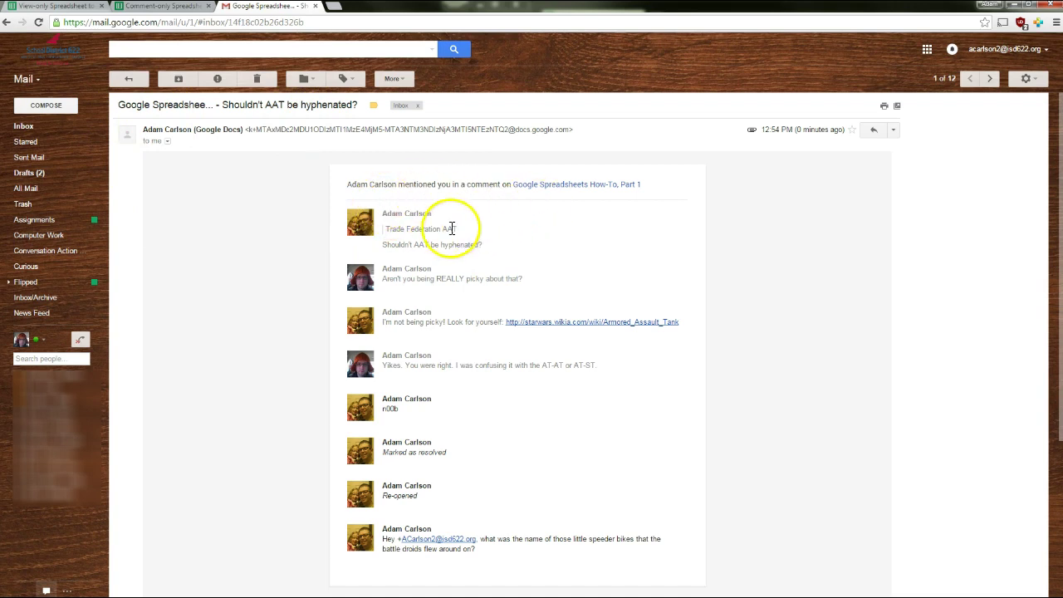
Read the mention notification email, including its note about replying by email
{"action": "scroll", "coordinate": [440, 515], "scroll_direction": "down", "scroll_amount": 3}
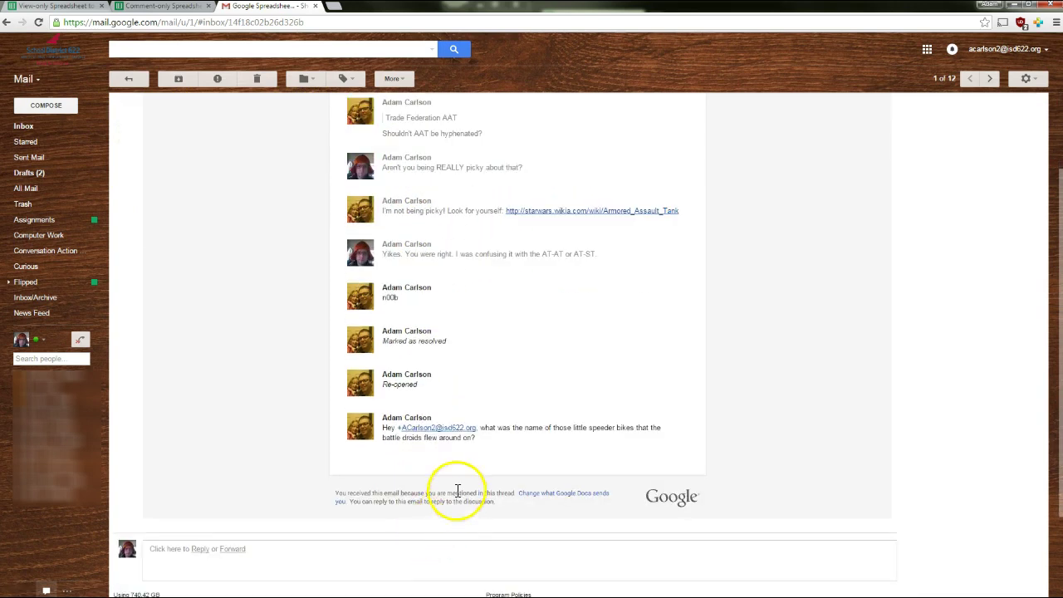
{"action": "scroll", "coordinate": [432, 440], "scroll_direction": "down", "scroll_amount": 1}
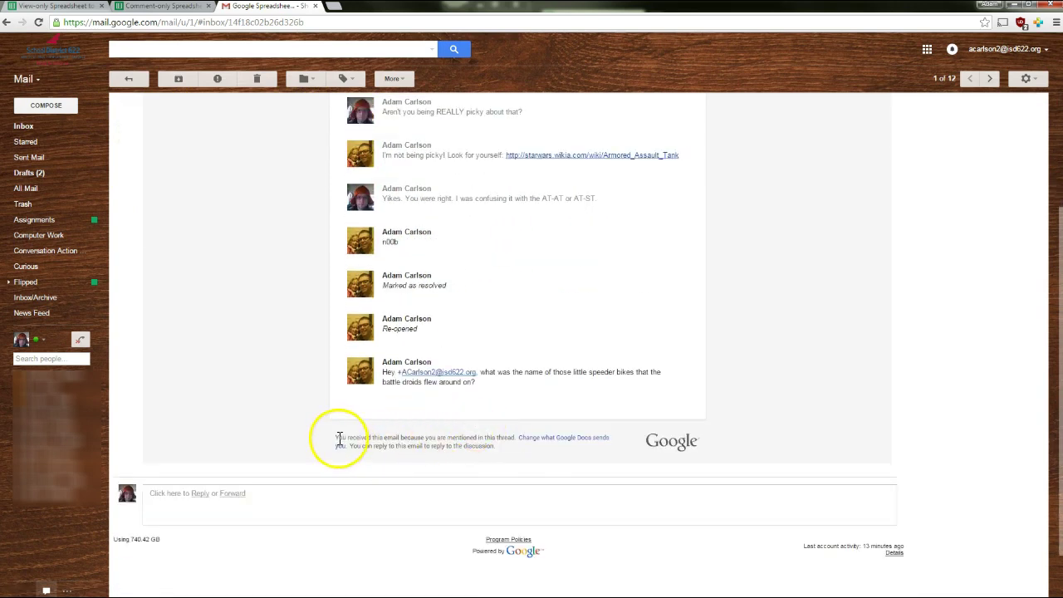
{"action": "left_click_drag", "start_coordinate": [349, 445], "coordinate": [457, 446]}
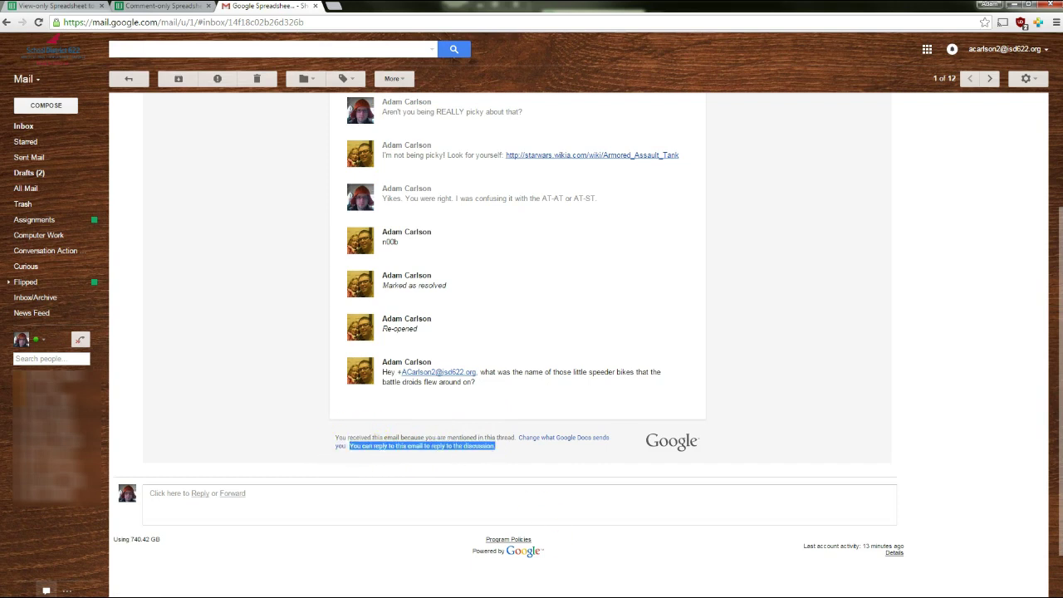
{"action": "left_click", "coordinate": [506, 456]}
Send an email reply naming the STAP with the pasted wiki link
{"action": "left_click", "coordinate": [200, 495]}
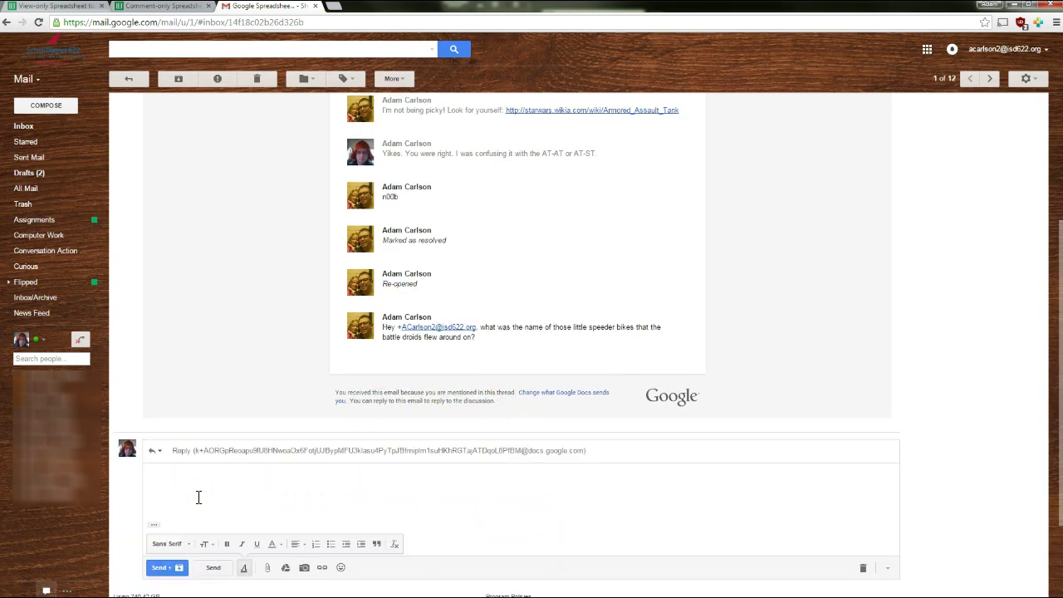
{"action": "type", "text": "AP)"}
{"action": "key", "text": "Return"}
{"action": "type", "text": "http://starwars.wikia.com/wiki/Single_Trooper_Aerial_Platform"}
{"action": "left_click", "coordinate": [213, 567]}
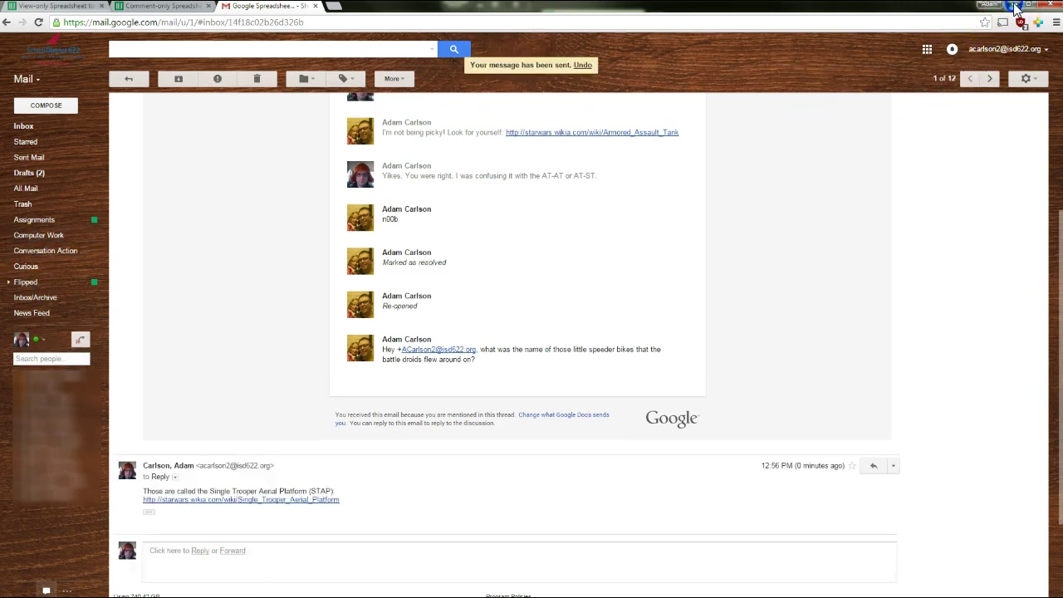
Check that the STAP answer appears in the Trade Federation AAT comment thread
{"action": "left_click", "coordinate": [1015, 9]}
{"action": "left_click", "coordinate": [48, 283]}
{"action": "left_click_drag", "start_coordinate": [363, 324], "coordinate": [360, 436]}
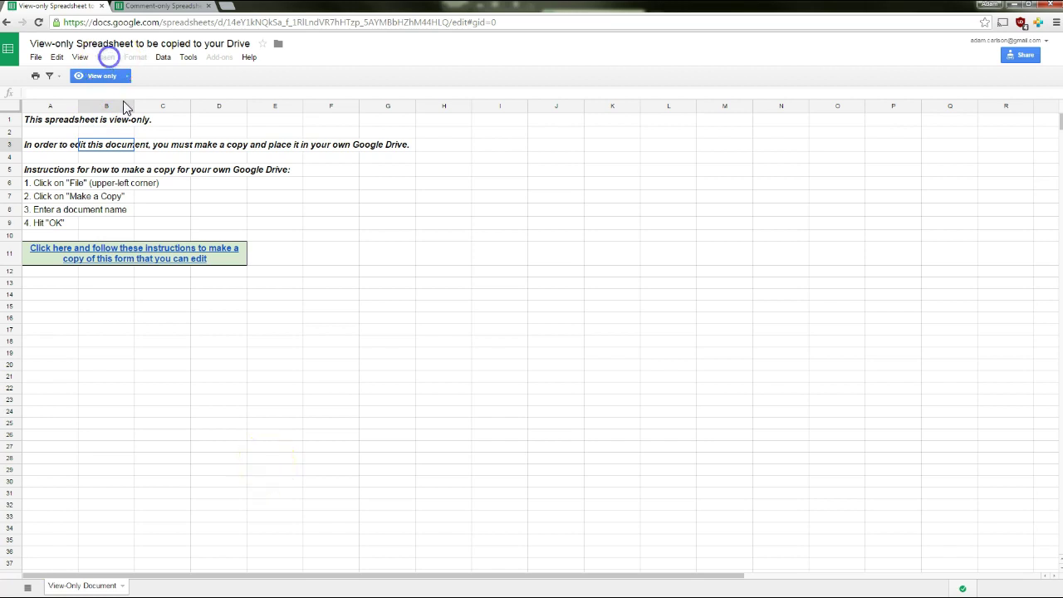
Try selecting cells C3 and B2 to confirm the view-only sheet can't be edited
{"action": "left_click", "coordinate": [157, 144]}
{"action": "left_click", "coordinate": [125, 132]}
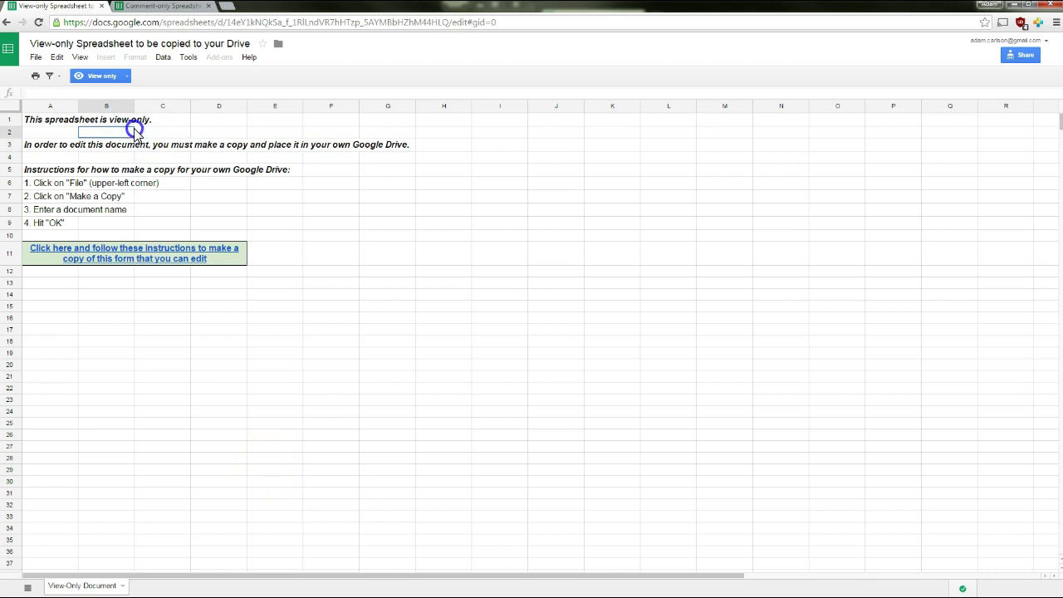
On the Comment-only spreadsheet, start a comment on Instructions cell A5 and cancel it
{"action": "left_click", "coordinate": [135, 6]}
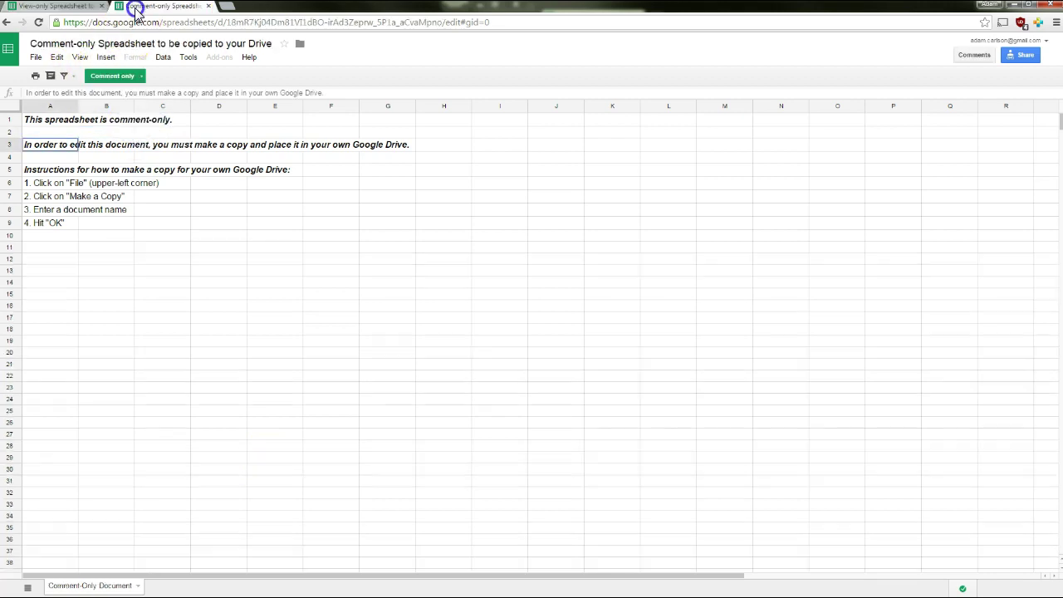
{"action": "left_click", "coordinate": [54, 6]}
{"action": "left_click", "coordinate": [133, 6]}
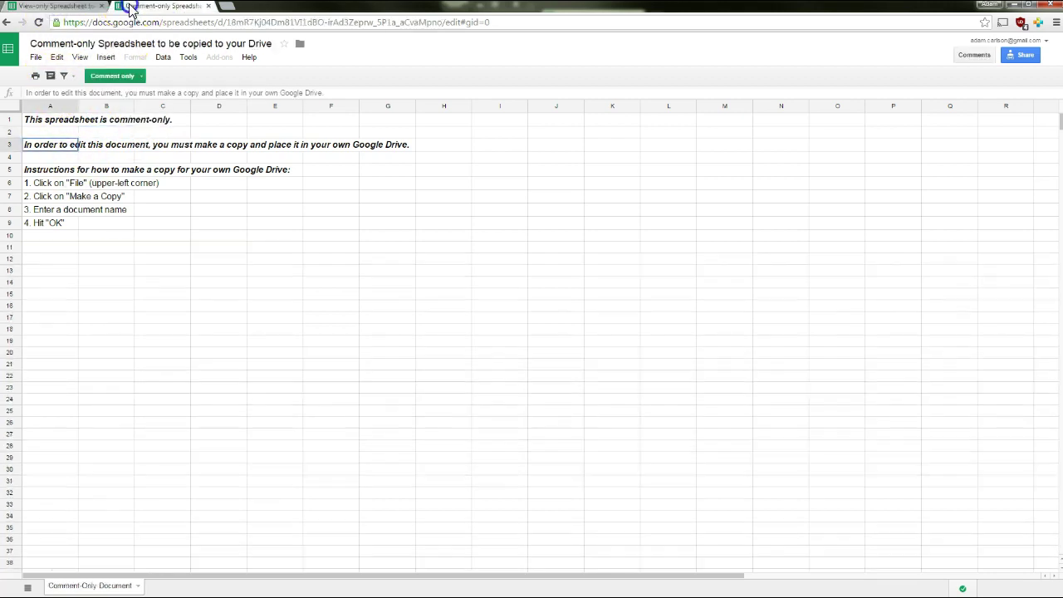
{"action": "left_click", "coordinate": [48, 170]}
{"action": "right_click", "coordinate": [50, 170]}
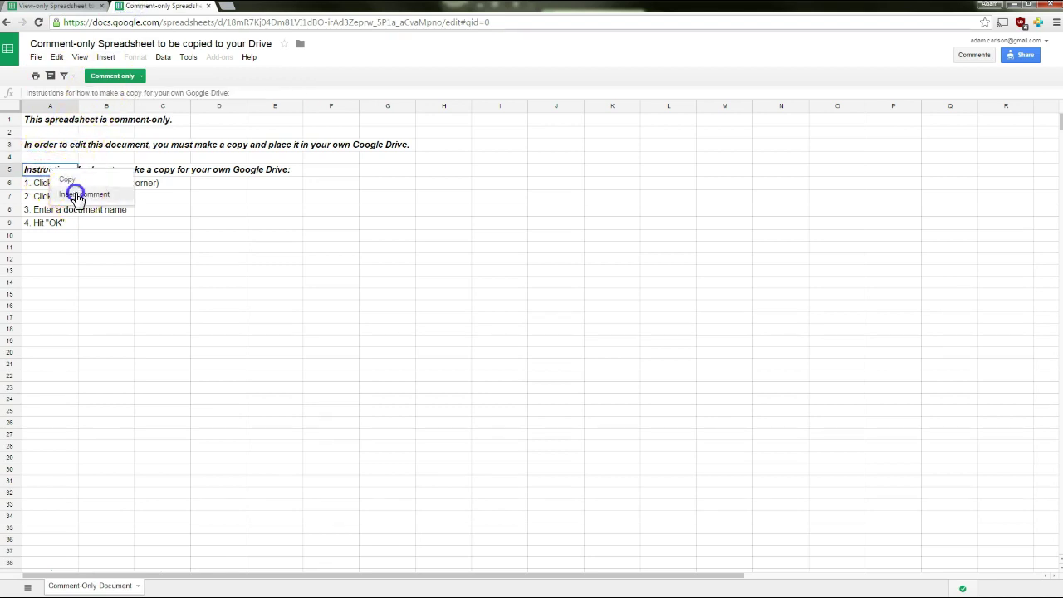
{"action": "left_click", "coordinate": [79, 193]}
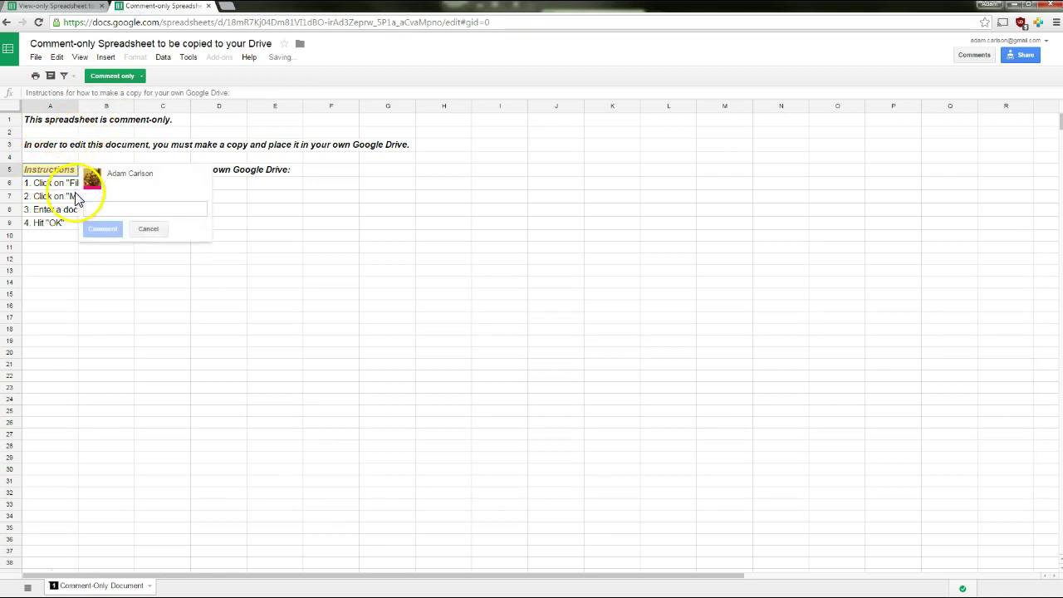
{"action": "left_click", "coordinate": [150, 230]}
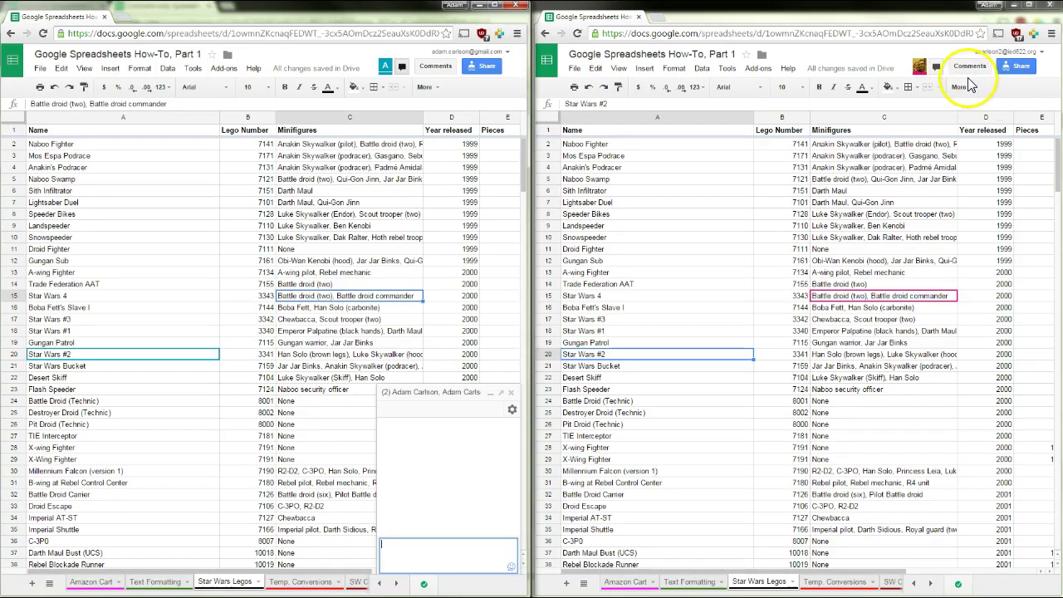
Chat 'There aren't enough versions of the Millenium Falcon out there.' and exchange replies
{"action": "left_click", "coordinate": [935, 66]}
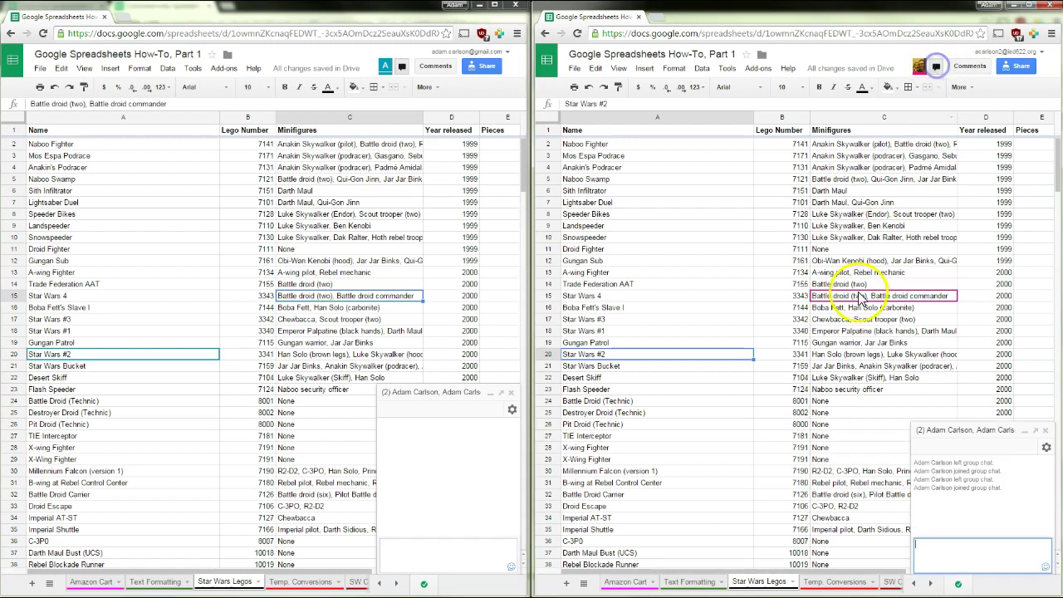
{"action": "left_click", "coordinate": [430, 550]}
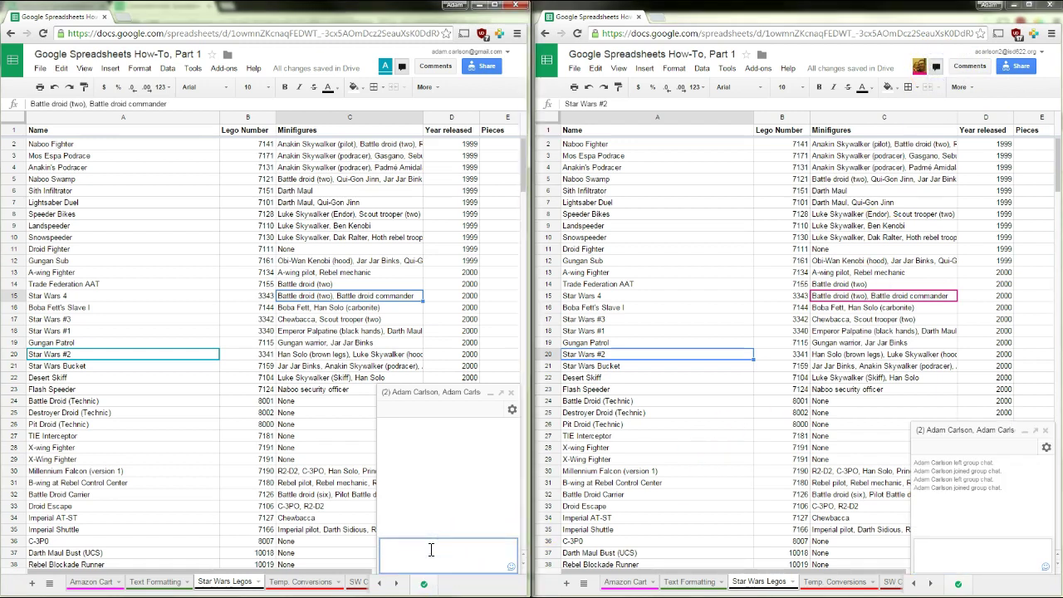
{"action": "type", "text": "There aren't enough versions of the Millenium Falcon out there."}
{"action": "key", "text": "Return"}
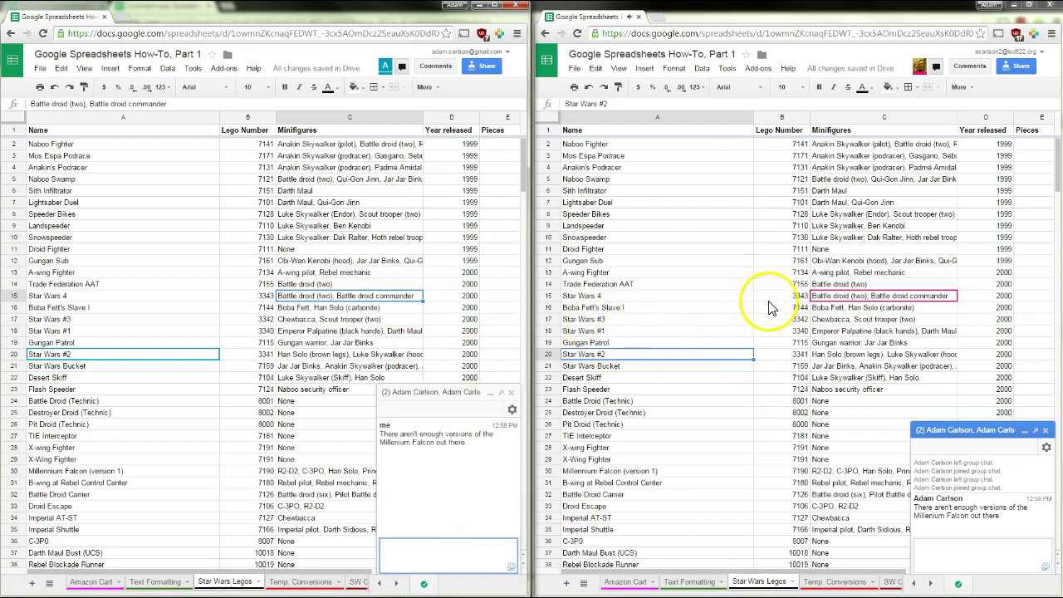
{"action": "left_click", "coordinate": [988, 564]}
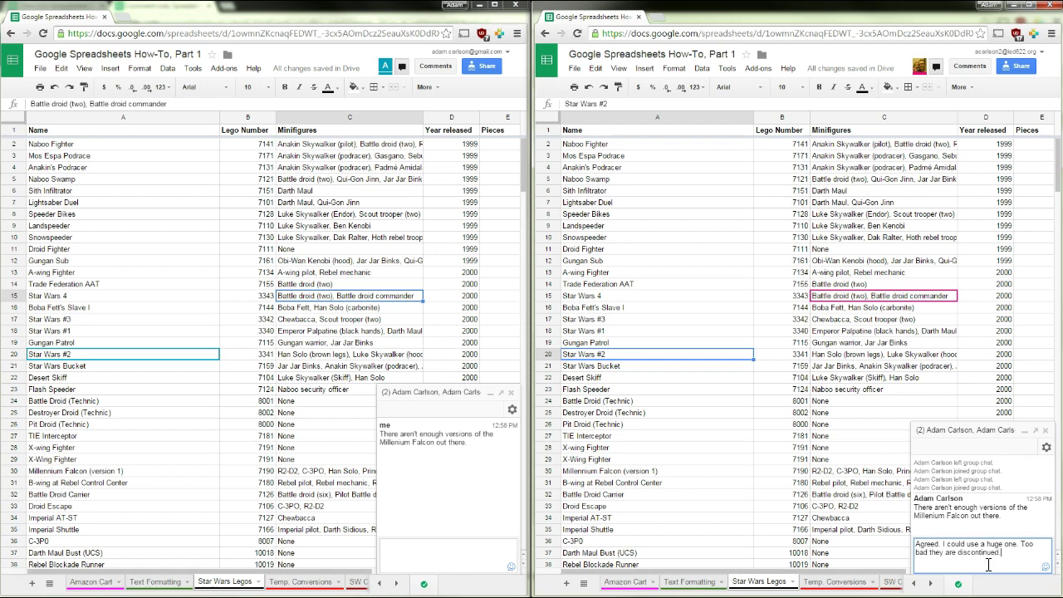
{"action": "key", "text": "Return"}
{"action": "double_click", "coordinate": [395, 443]}
{"action": "left_click_drag", "start_coordinate": [208, 571], "coordinate": [277, 573]}
Sort the sheet by Pieces, largest first, and select the Millennium Falcon (UCS) row
{"action": "right_click", "coordinate": [315, 117]}
{"action": "left_click", "coordinate": [374, 299]}
{"action": "right_click", "coordinate": [337, 117]}
{"action": "left_click", "coordinate": [379, 312]}
{"action": "left_click", "coordinate": [177, 146]}
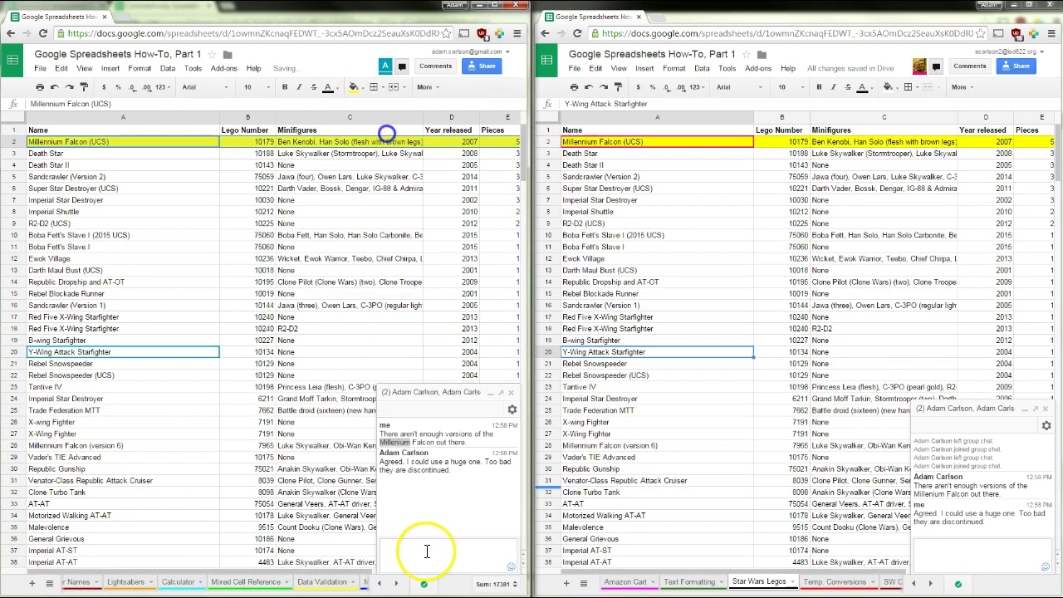
Chat about the highlighted row's FIVE THOUSAND ONE HUNDRED NINETY FIVE pieces and reply
{"action": "left_click", "coordinate": [420, 558]}
{"action": "type", "text": "Look at the one I high"}
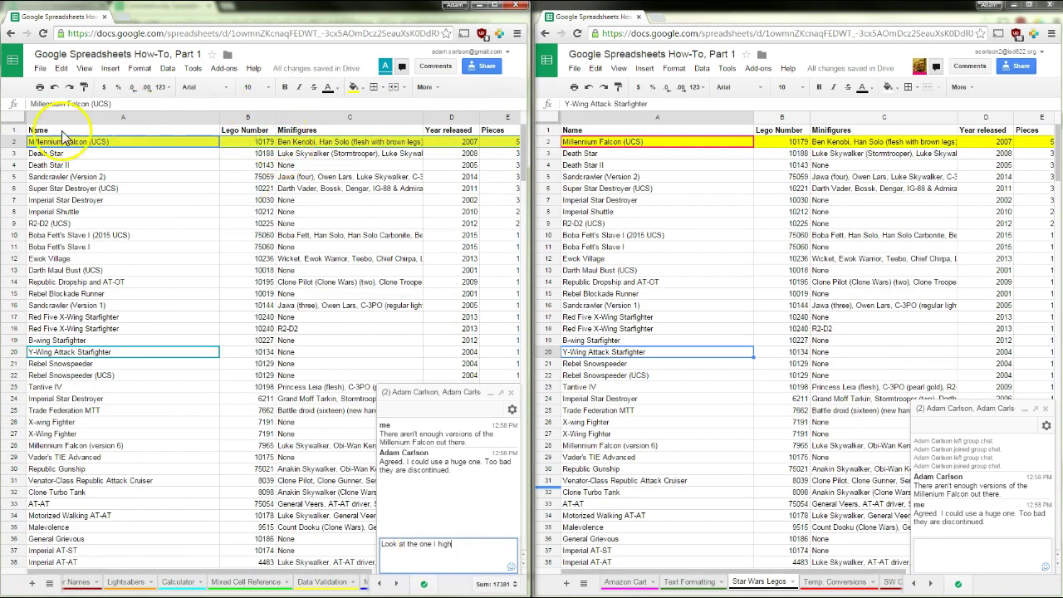
{"action": "type", "text": "lighted. FIVE THOUSAND ONE HUNDRED NINETY FIVE PIECES!!!1!!"}
{"action": "key", "text": "Return"}
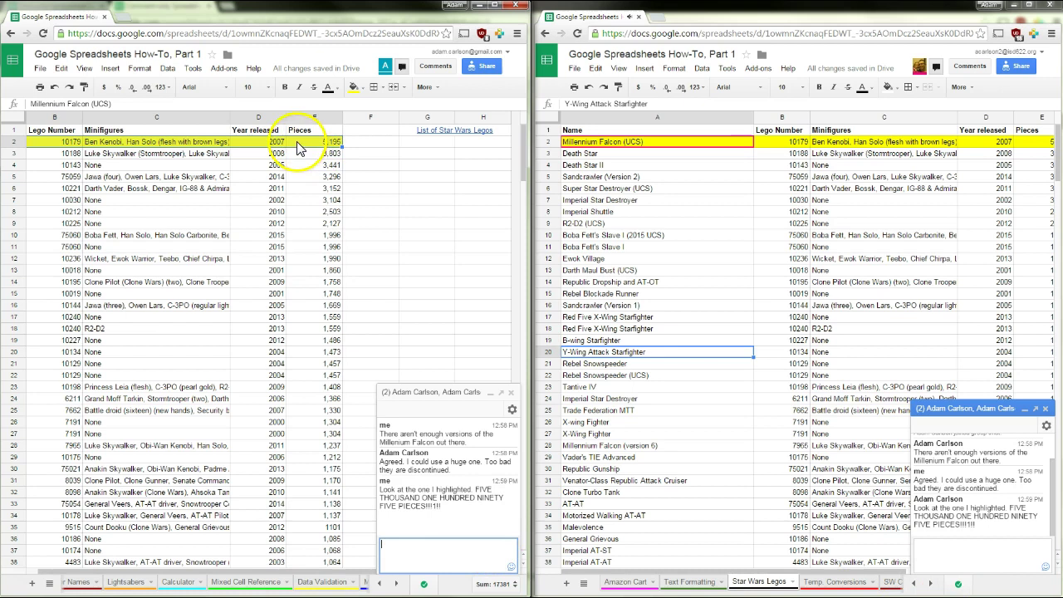
{"action": "left_click", "coordinate": [963, 565]}
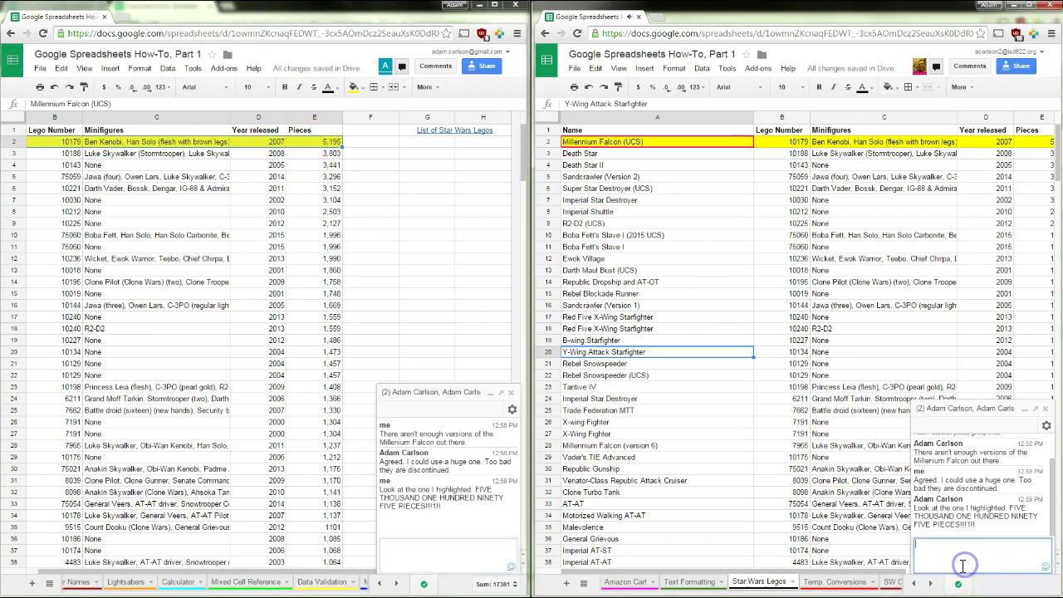
{"action": "key", "text": "Return"}
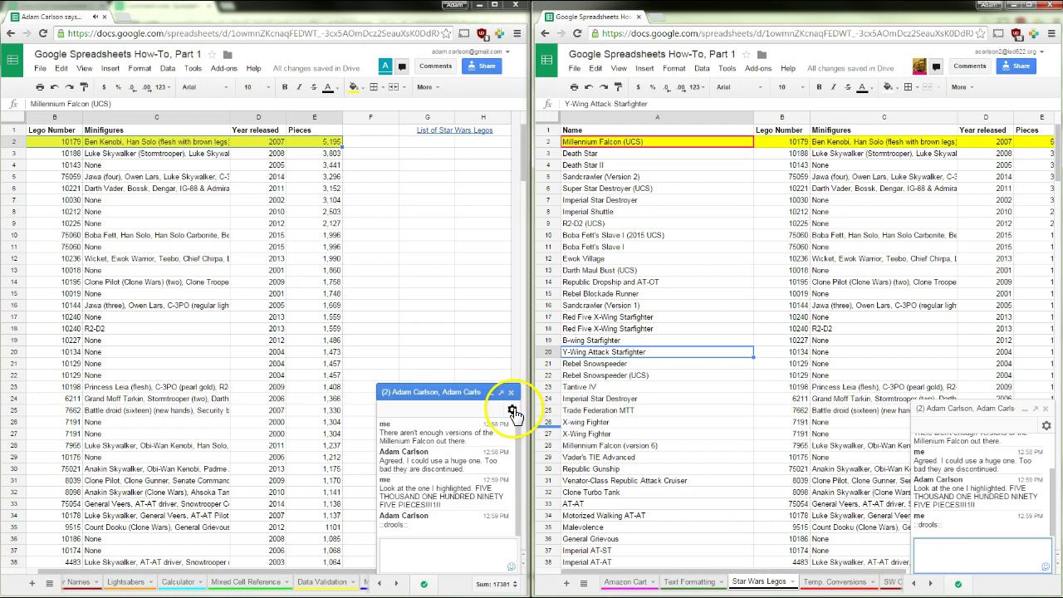
Dismiss the chat settings unchanged, then minimize and close the chat window
{"action": "left_click", "coordinate": [513, 411]}
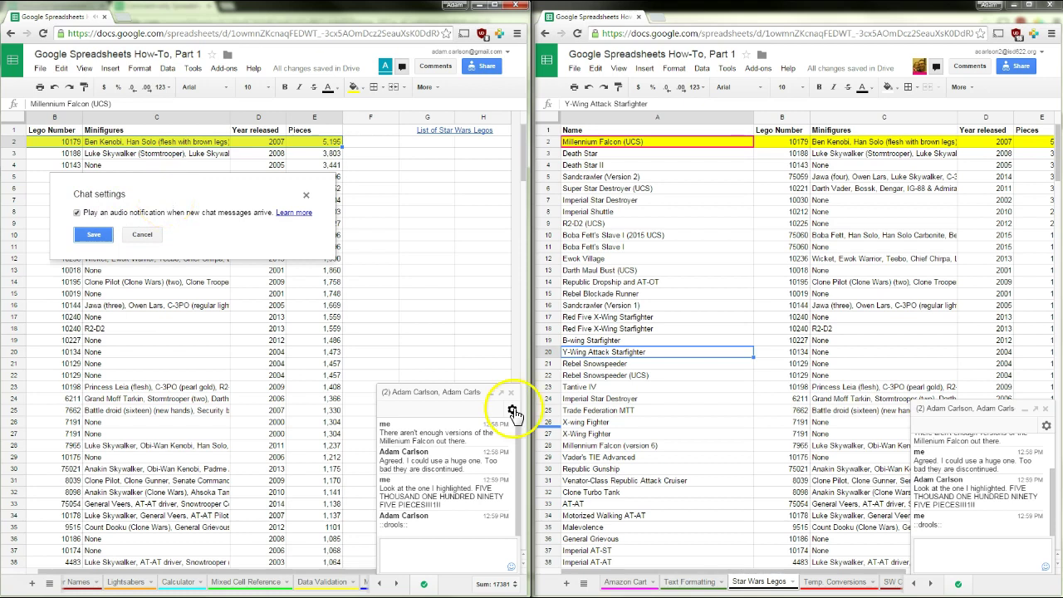
{"action": "left_click", "coordinate": [141, 236]}
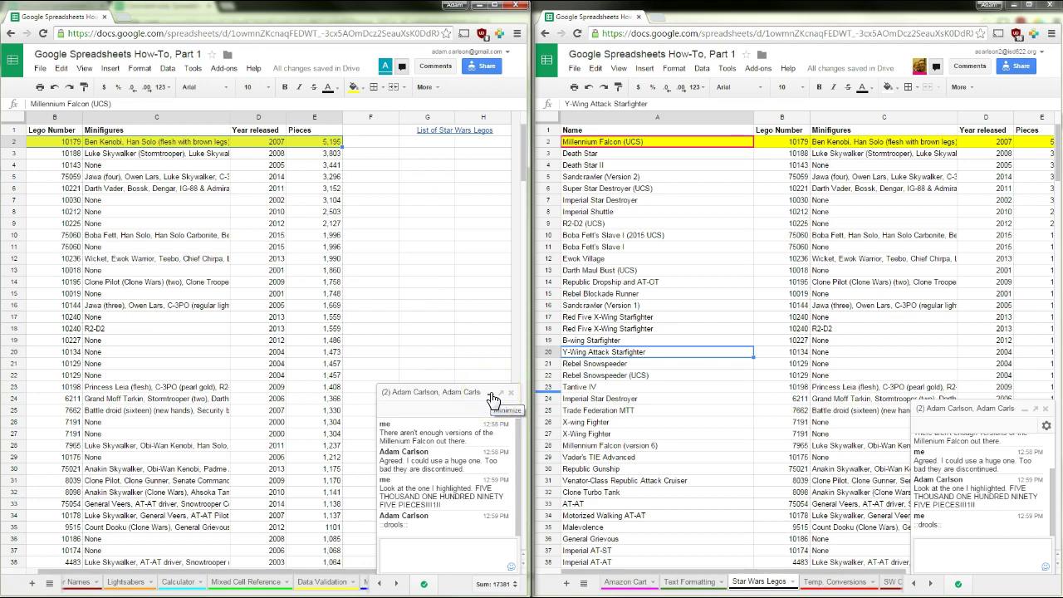
{"action": "left_click", "coordinate": [491, 395]}
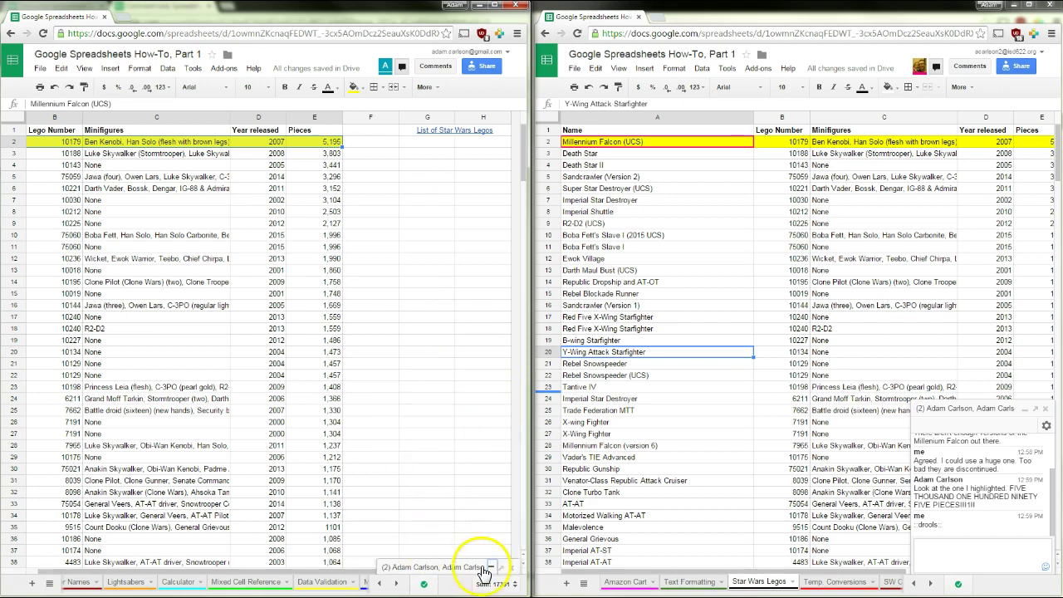
{"action": "left_click", "coordinate": [511, 568]}
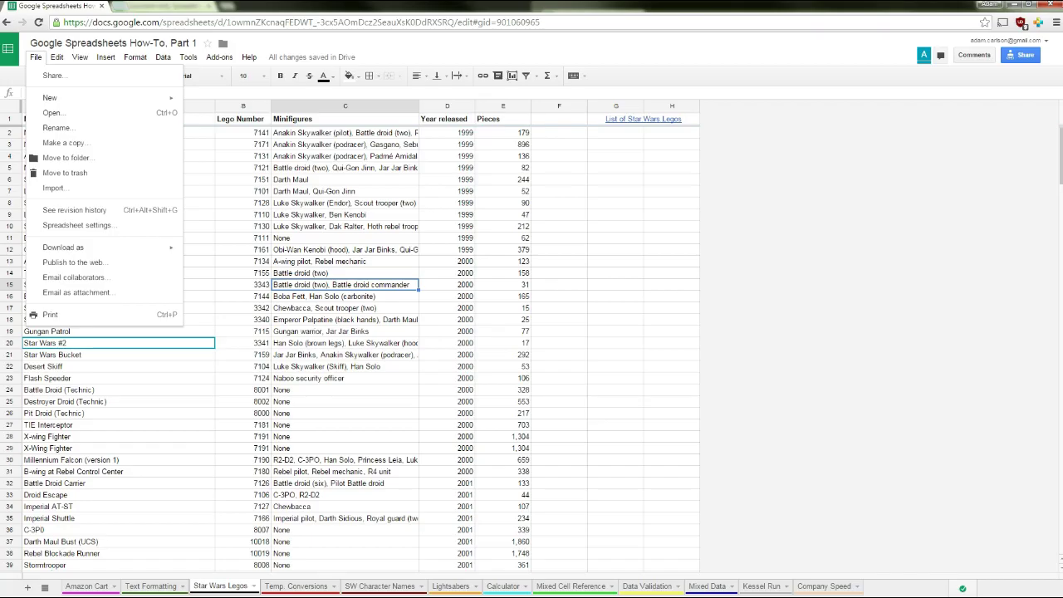
Publish only the Star Wars Legos sheet to the web as a web page
{"action": "left_click", "coordinate": [73, 264]}
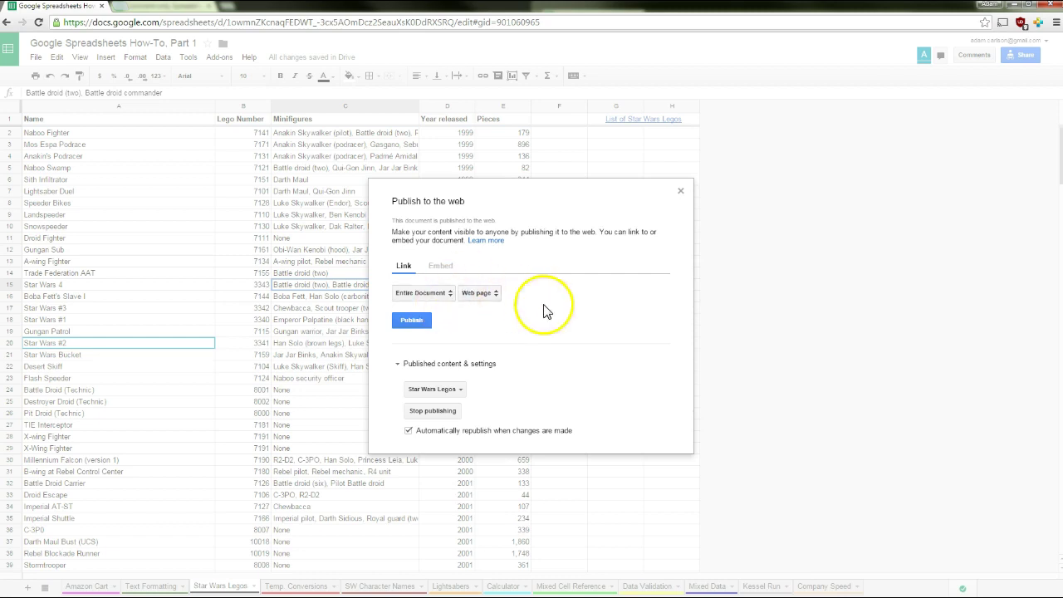
{"action": "left_click", "coordinate": [449, 295]}
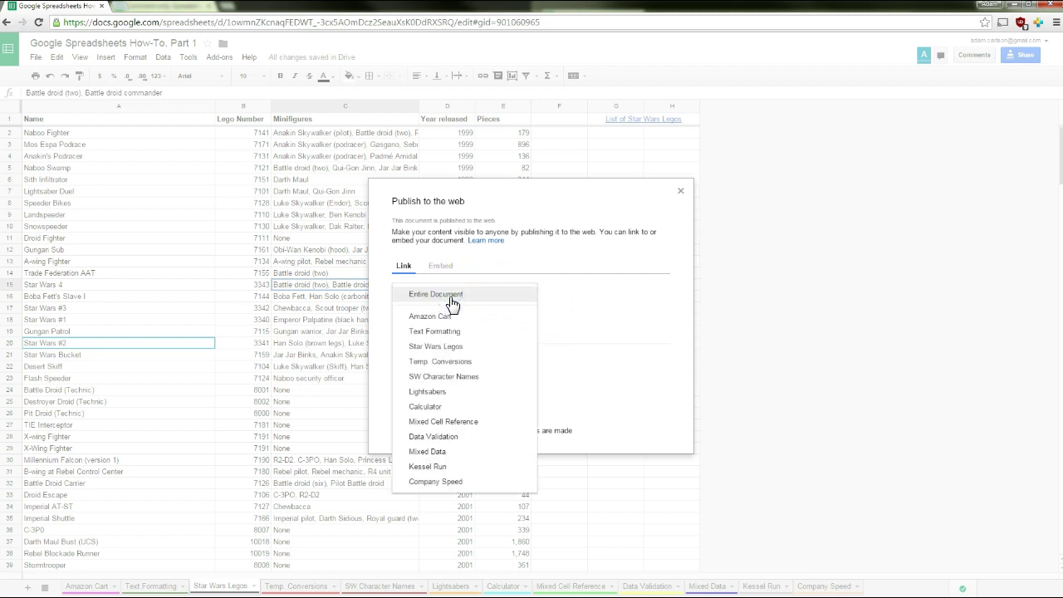
{"action": "left_click", "coordinate": [441, 347]}
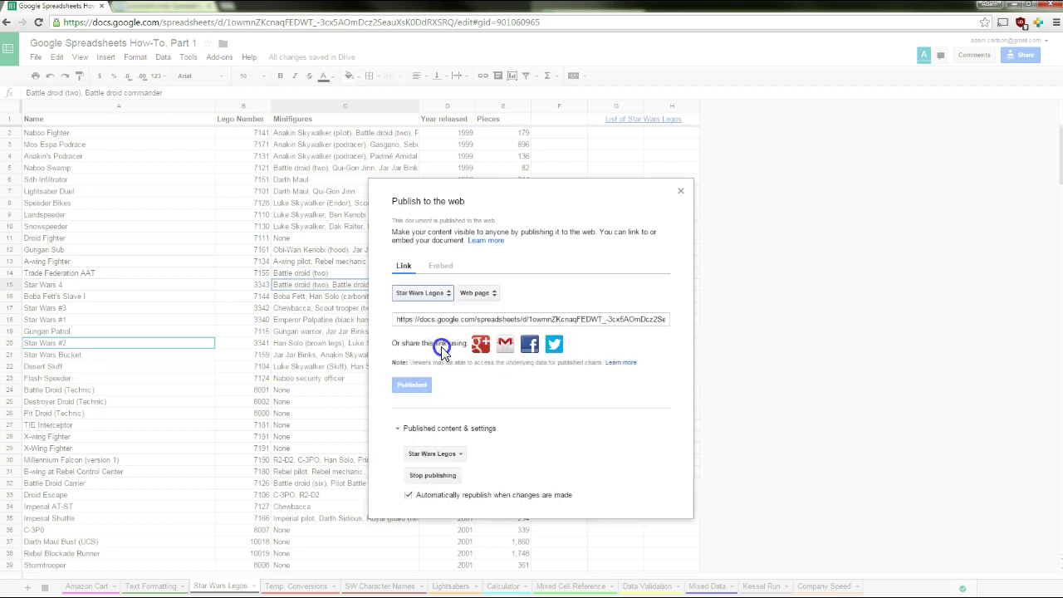
{"action": "left_click", "coordinate": [480, 293]}
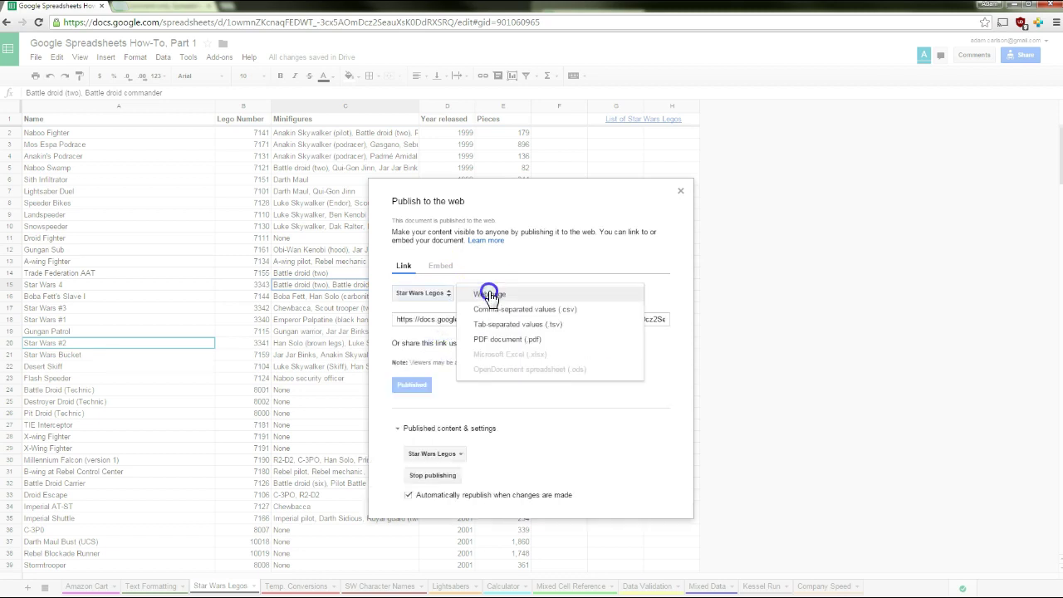
{"action": "left_click", "coordinate": [489, 294]}
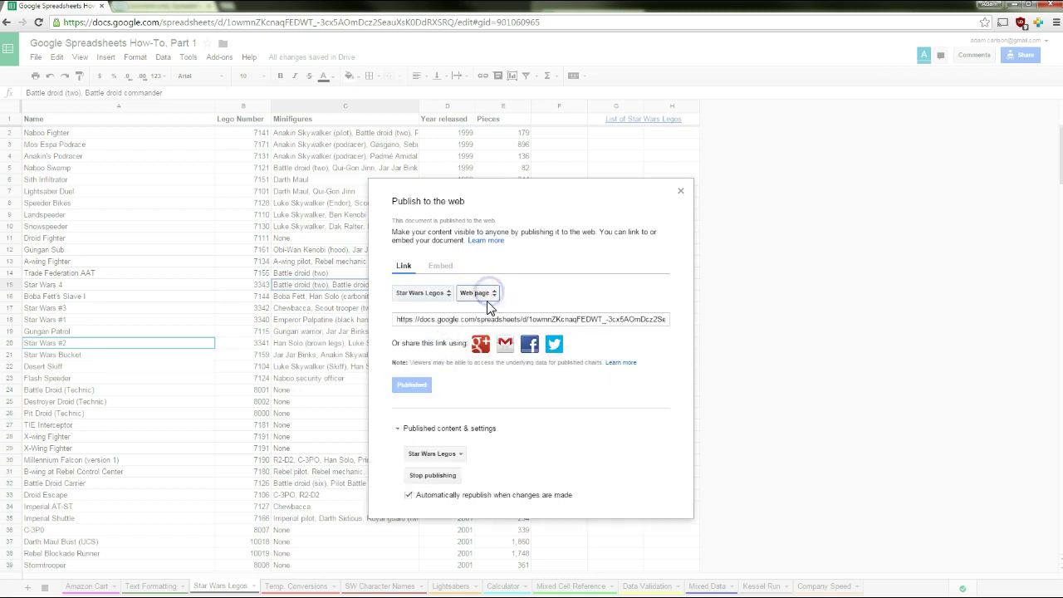
Copy the published link and load it in a new browser tab
{"action": "left_click", "coordinate": [453, 326]}
{"action": "key", "text": "ctrl+c"}
{"action": "left_click", "coordinate": [126, 7]}
{"action": "key", "text": "ctrl+v"}
{"action": "key", "text": "Return"}
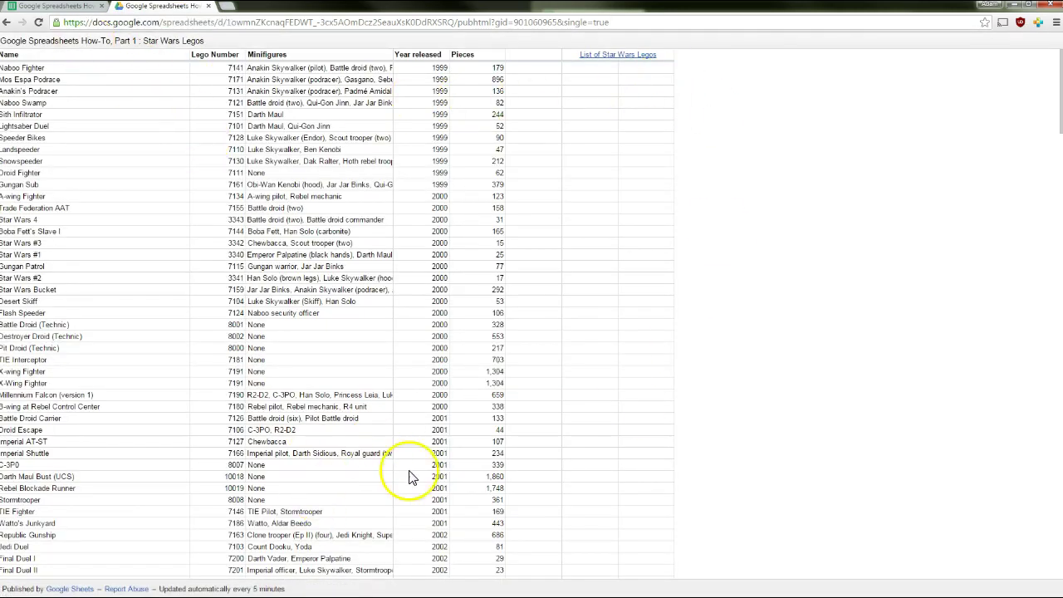
{"action": "scroll", "coordinate": [290, 324], "scroll_direction": "down", "scroll_amount": 20}
{"action": "scroll", "coordinate": [292, 324], "scroll_direction": "down", "scroll_amount": 10}
{"action": "middle_click", "coordinate": [545, 304]}
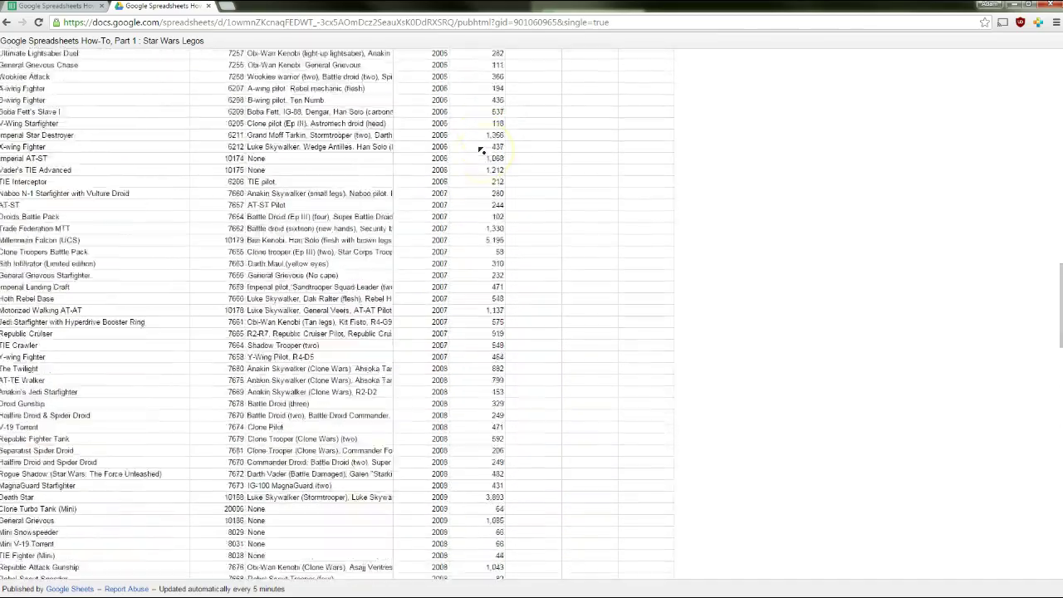
{"action": "left_click", "coordinate": [483, 137]}
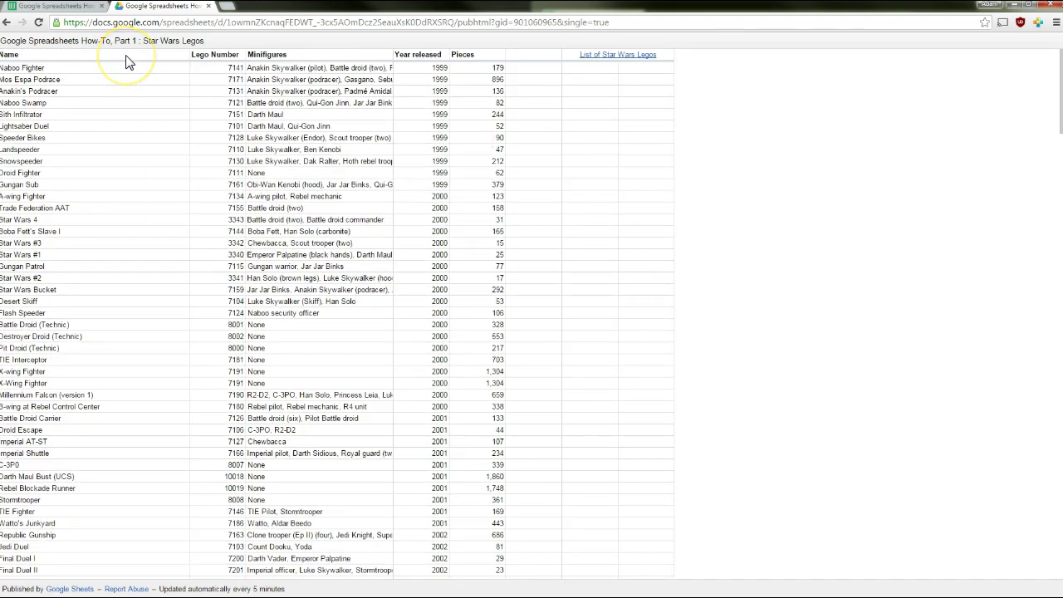
{"action": "left_click", "coordinate": [188, 64]}
Switch the published link format to Comma-separated values (.csv) and select the link
{"action": "left_click", "coordinate": [53, 7]}
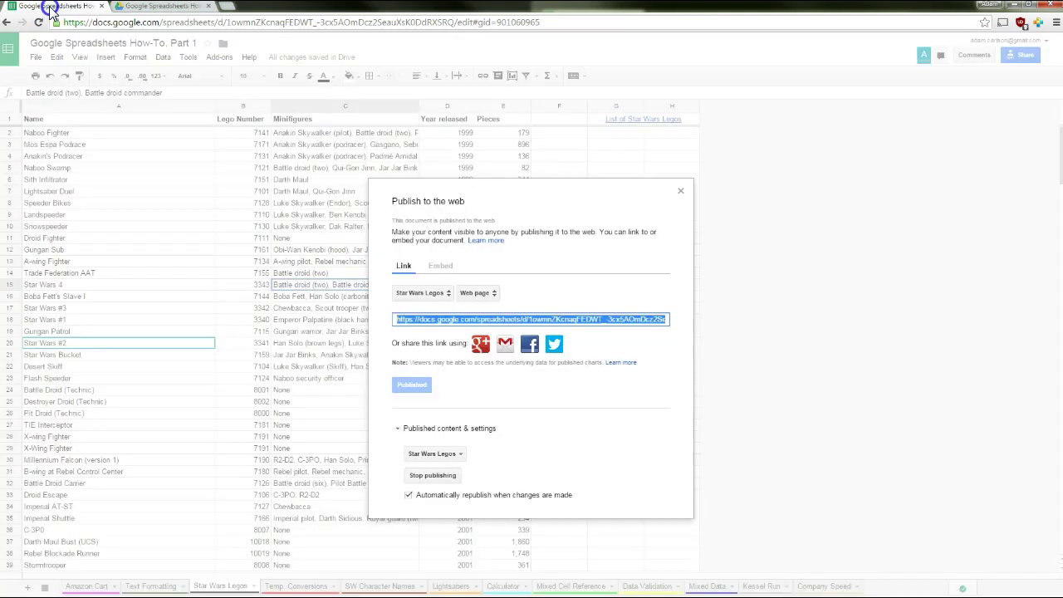
{"action": "left_click", "coordinate": [480, 294]}
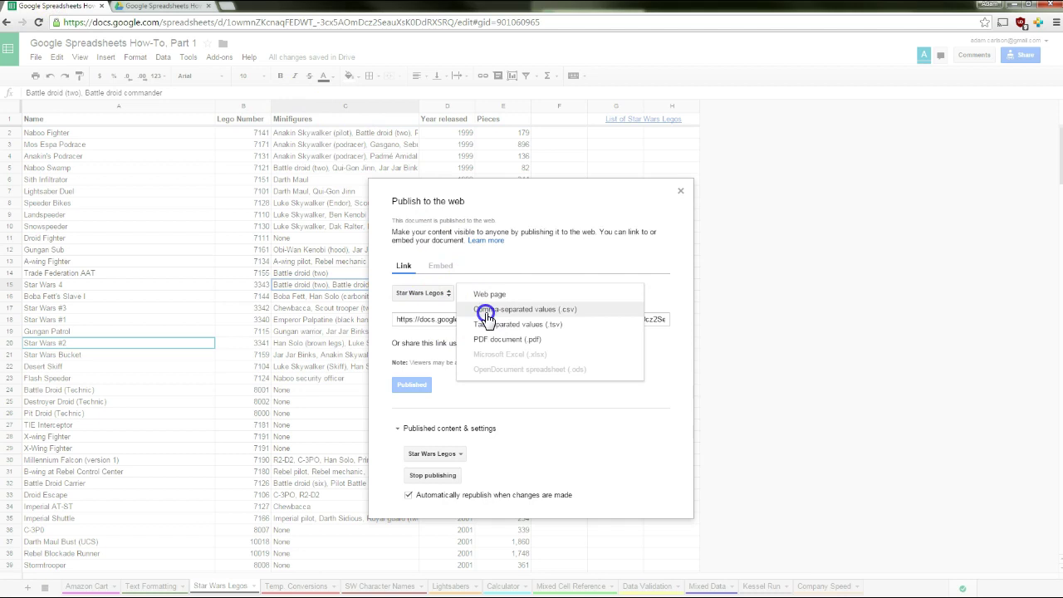
{"action": "left_click", "coordinate": [486, 314]}
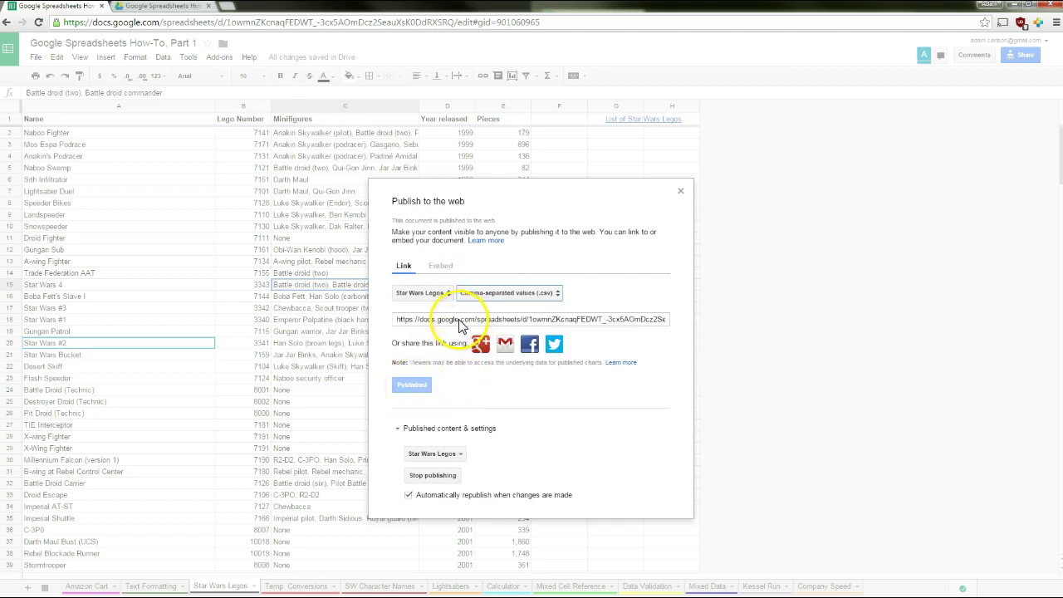
{"action": "left_click", "coordinate": [461, 322]}
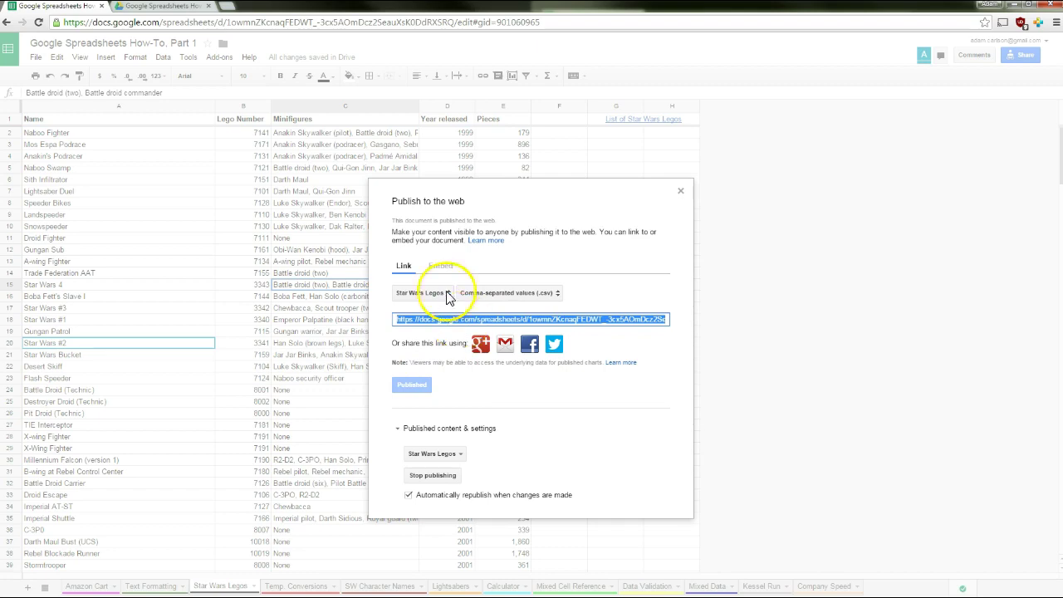
Load the CSV link in a new tab to download the file, and open it in Excel
{"action": "left_click", "coordinate": [229, 8]}
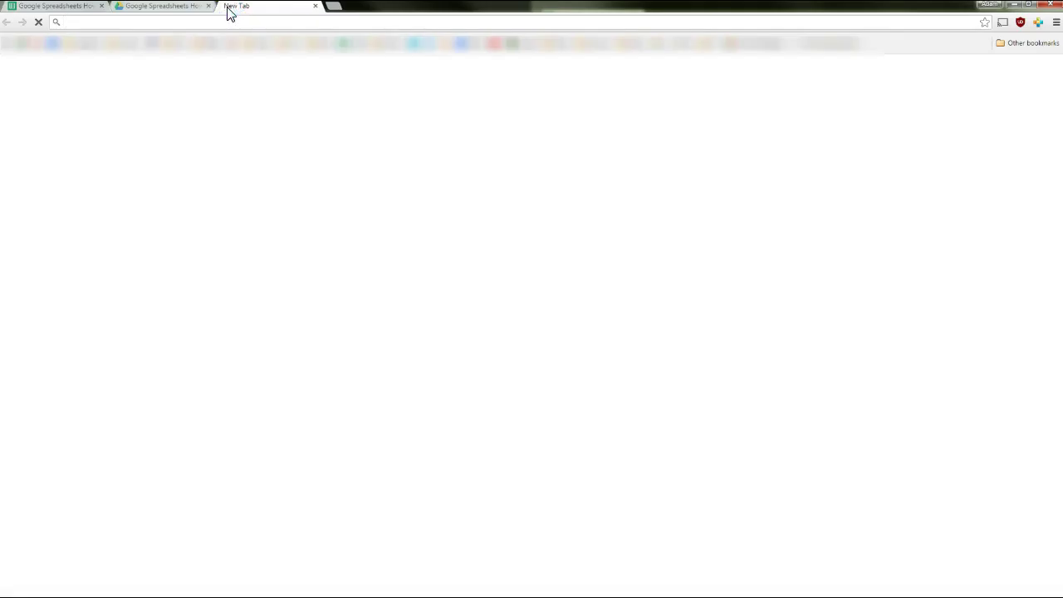
{"action": "key", "text": "ctrl+v"}
{"action": "key", "text": "Return"}
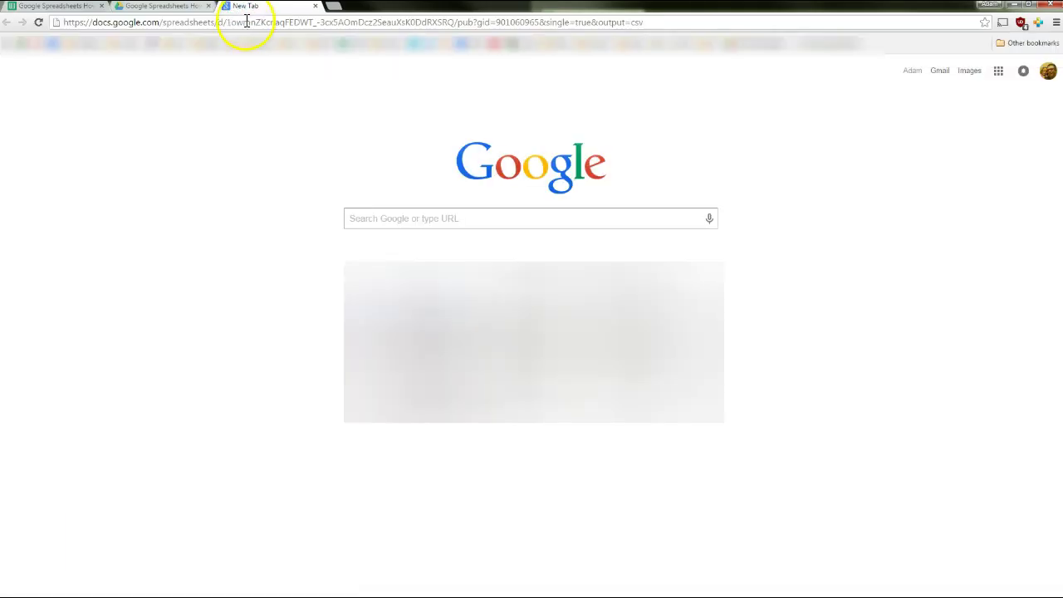
{"action": "left_click", "coordinate": [62, 586]}
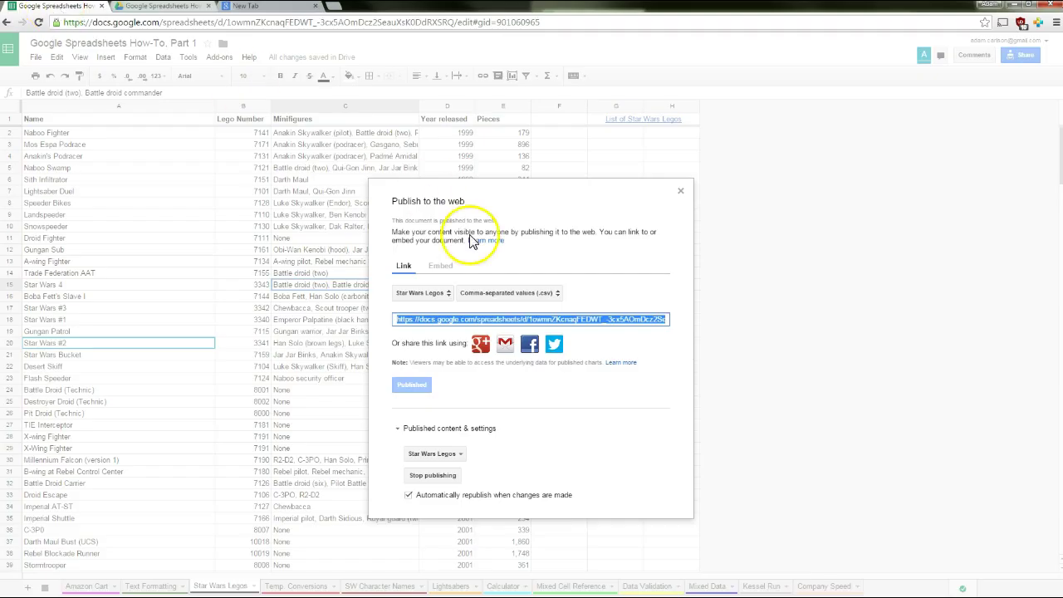
{"action": "left_click", "coordinate": [525, 293]}
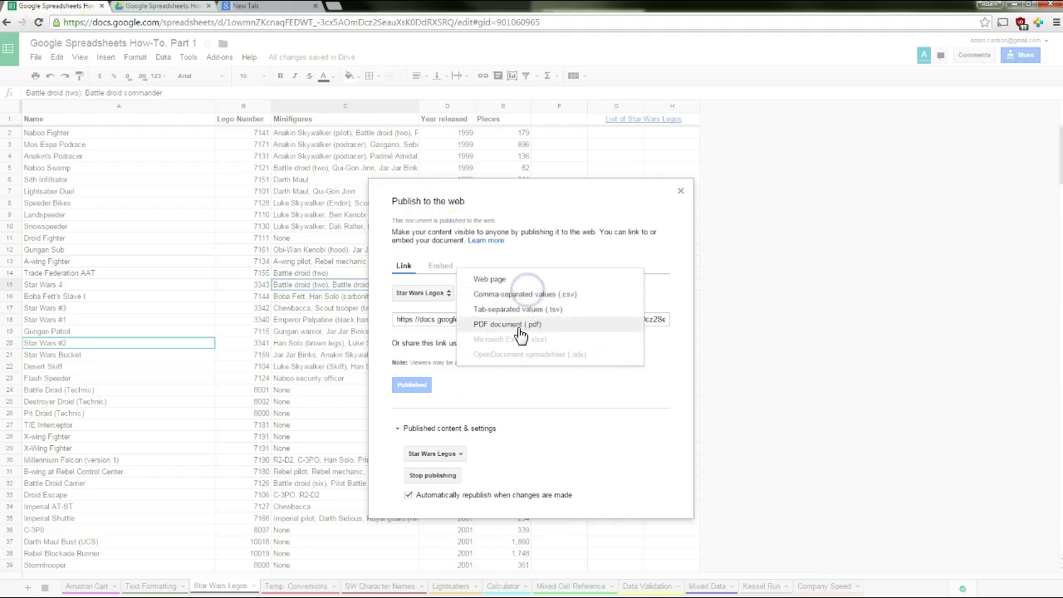
Copy the published PDF link and load it in a new tab to download the PDF
{"action": "left_click", "coordinate": [521, 326]}
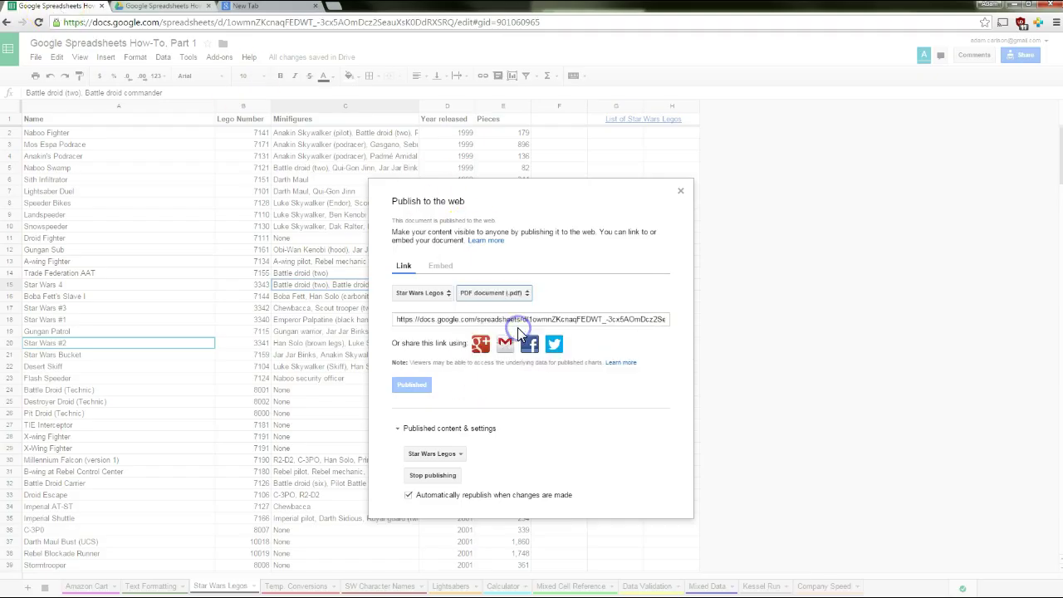
{"action": "left_click", "coordinate": [460, 320]}
{"action": "key", "text": "ctrl+c"}
{"action": "key", "text": "ctrl+t"}
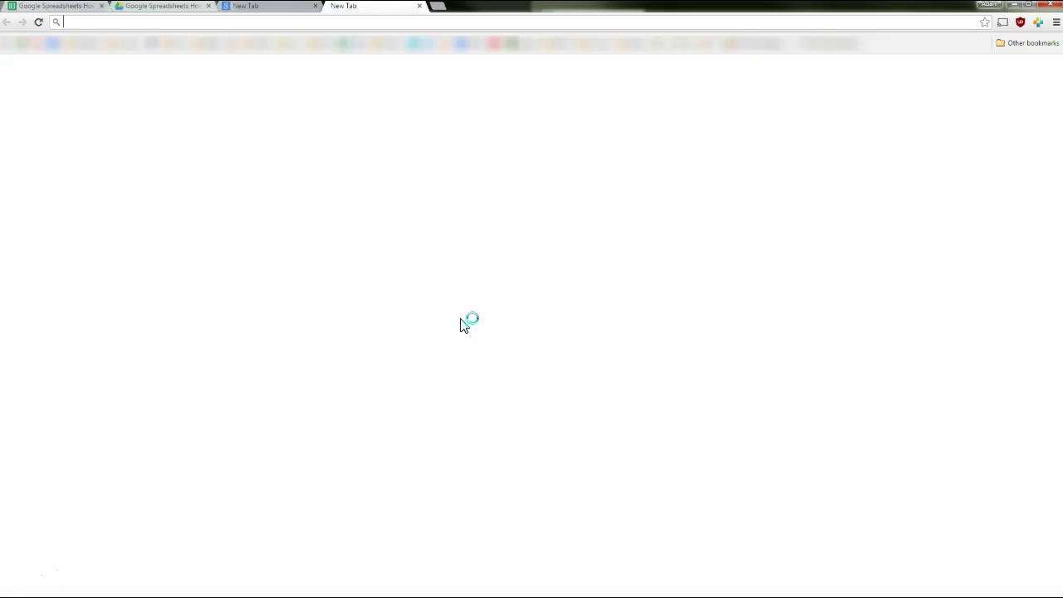
{"action": "key", "text": "ctrl+v"}
{"action": "key", "text": "Return"}
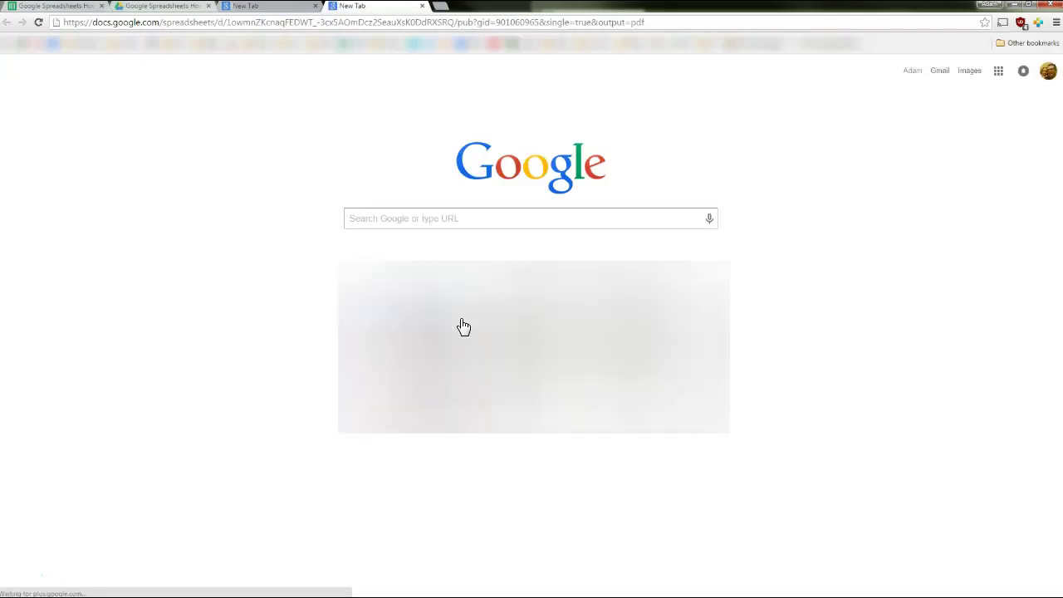
Open the downloaded PDF, page through to its last page, and return to the spreadsheet
{"action": "left_click", "coordinate": [85, 589]}
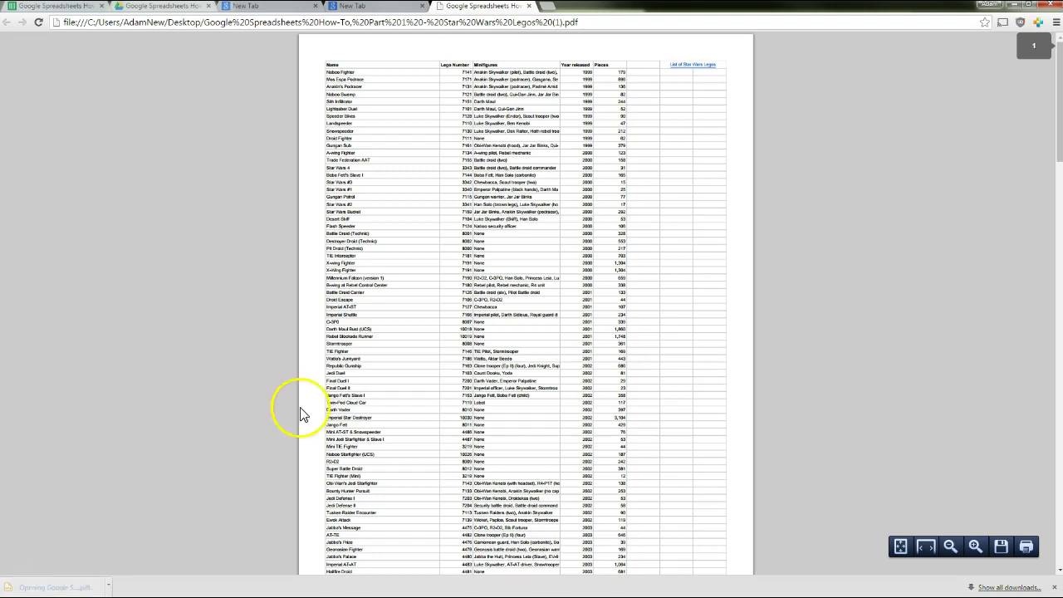
{"action": "scroll", "coordinate": [434, 223], "scroll_direction": "down", "scroll_amount": 5}
{"action": "scroll", "coordinate": [434, 223], "scroll_direction": "down", "scroll_amount": 15}
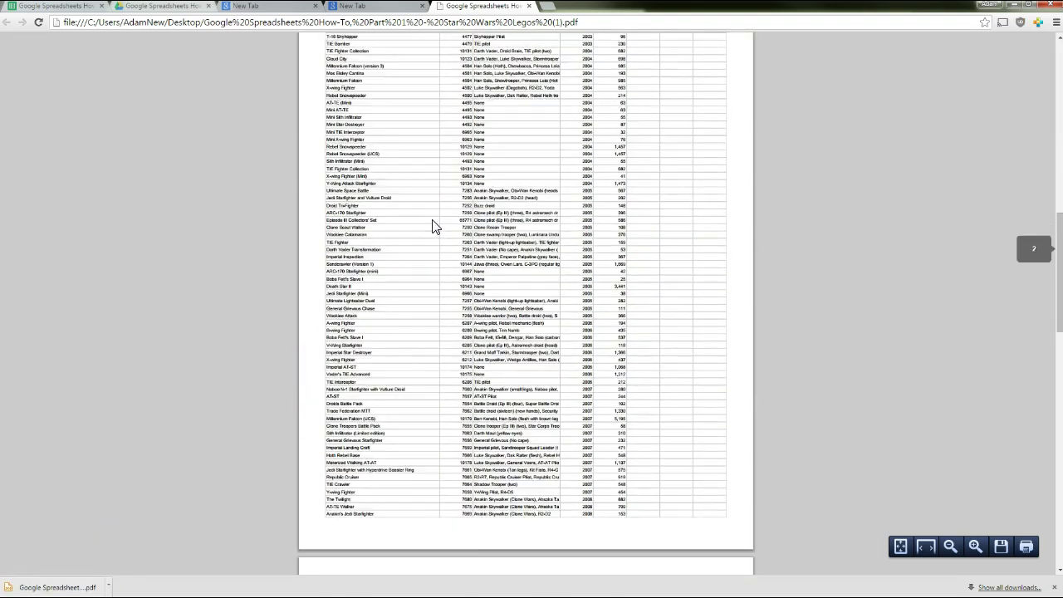
{"action": "scroll", "coordinate": [434, 225], "scroll_direction": "down", "scroll_amount": 10}
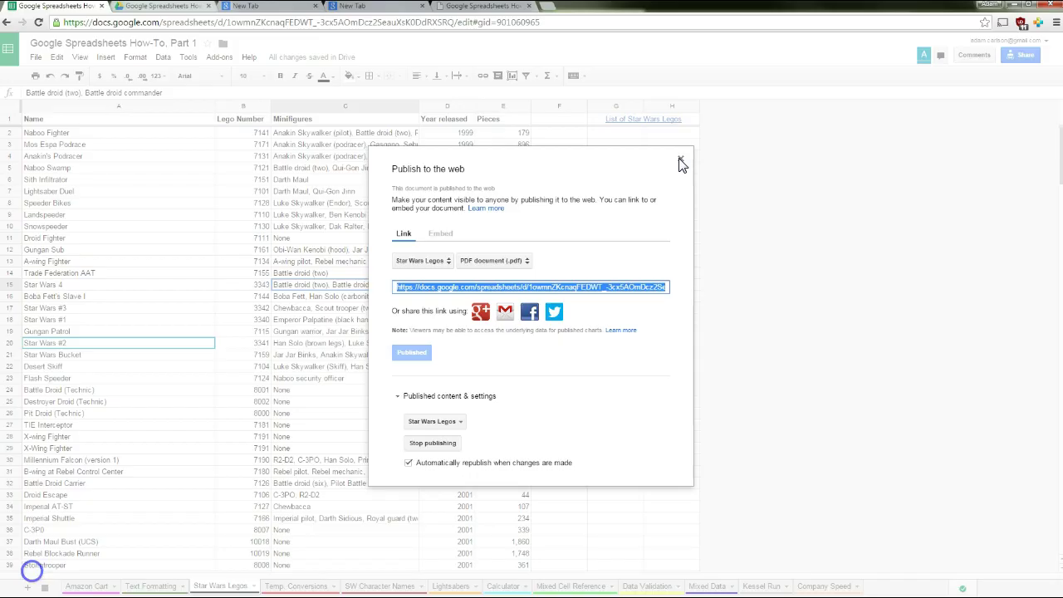
{"action": "left_click", "coordinate": [681, 157]}
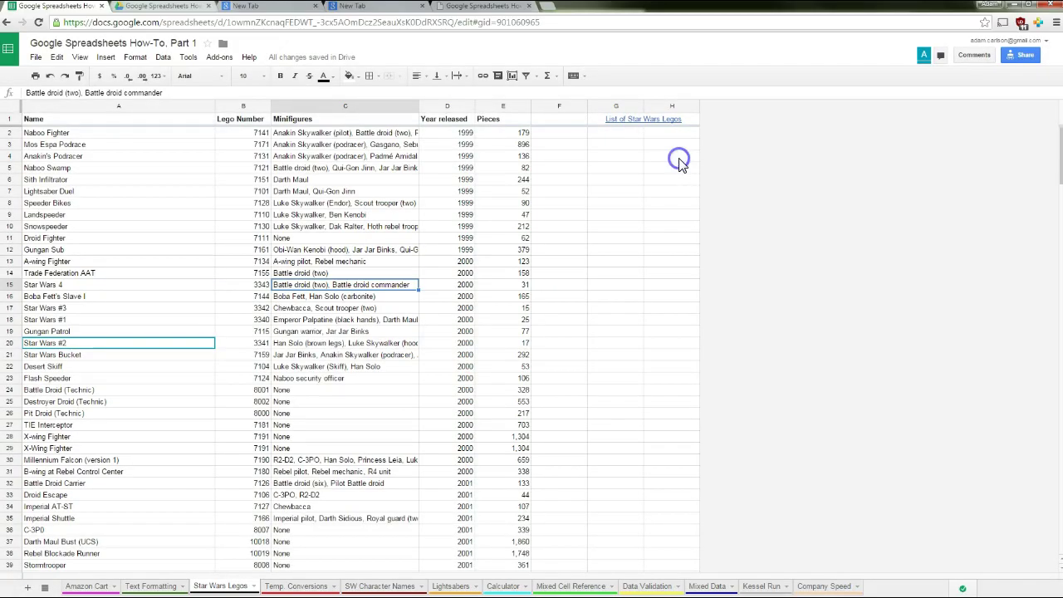
Download the spreadsheet as Microsoft Excel (.xlsx) and open the downloaded workbook
{"action": "left_click", "coordinate": [37, 57]}
{"action": "mouse_move", "coordinate": [157, 248]}
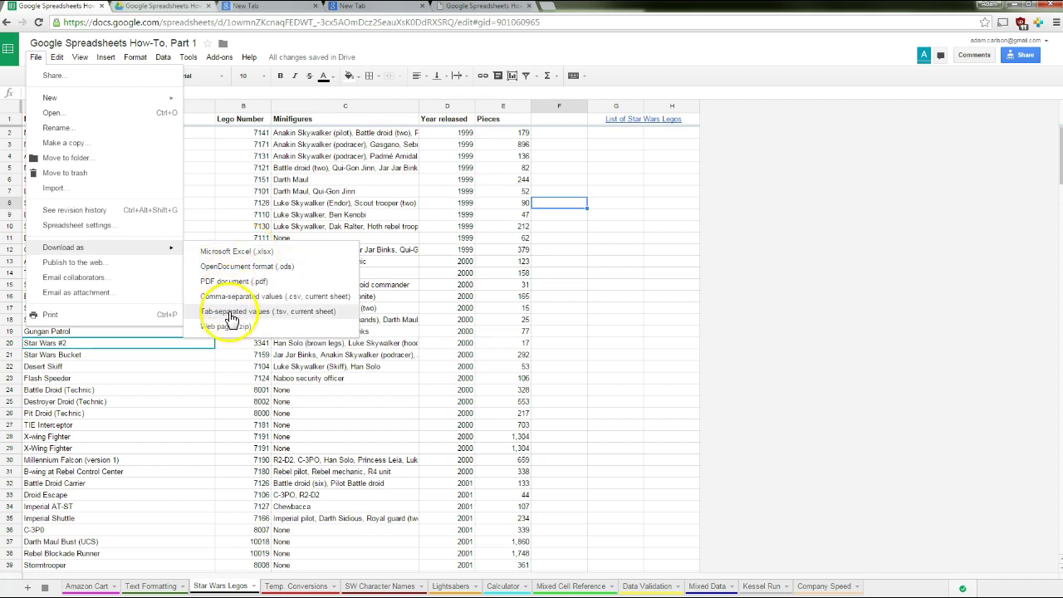
{"action": "left_click", "coordinate": [233, 251]}
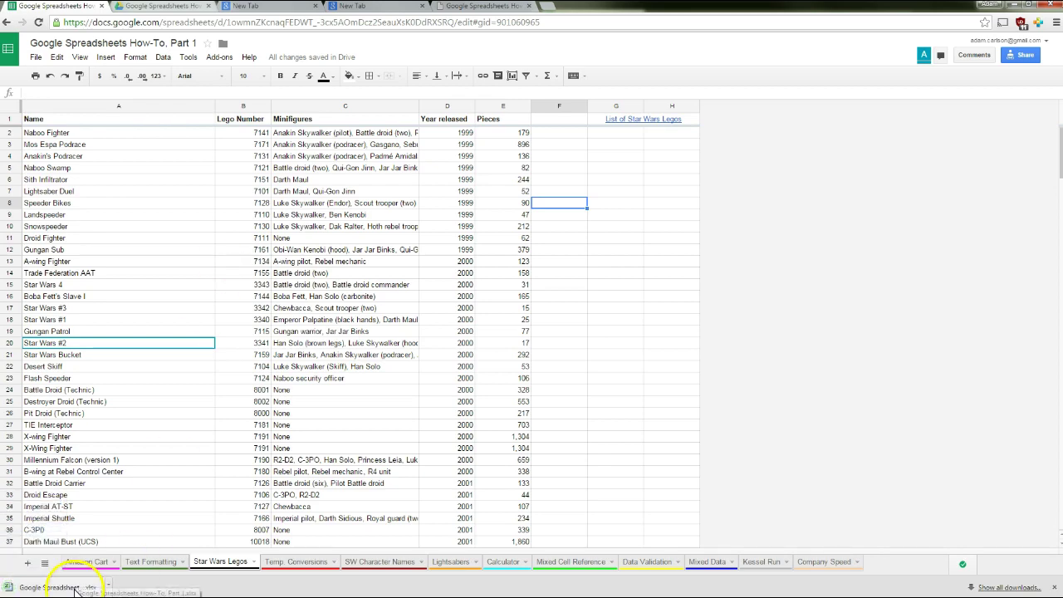
{"action": "left_click", "coordinate": [76, 591]}
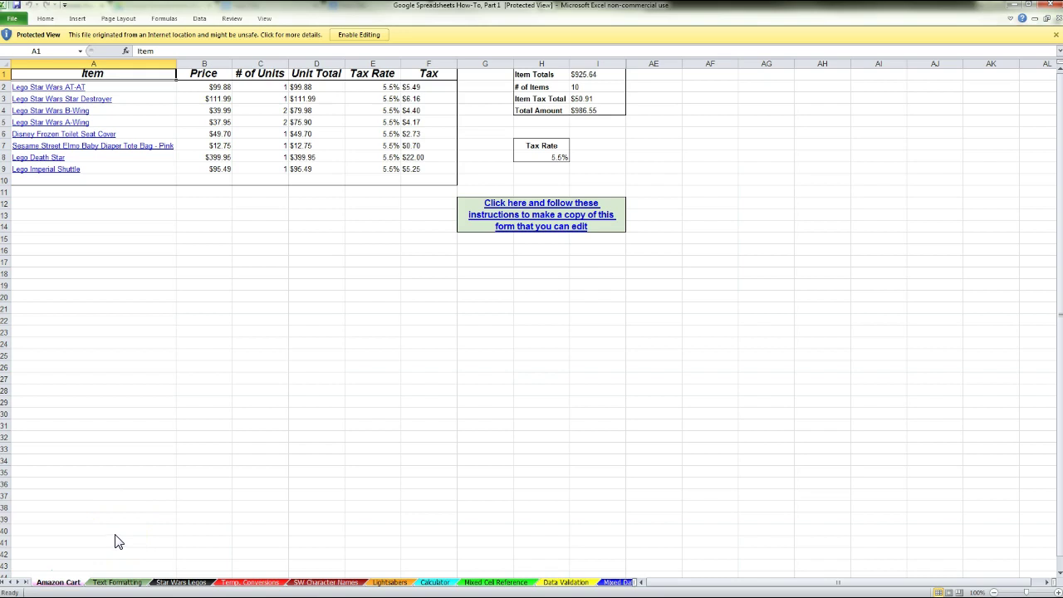
Check the Text Formatting, Star Wars Legos, Temp. Conversions and SW Character Names sheets, then scroll the tab bar
{"action": "left_click", "coordinate": [121, 584]}
{"action": "left_click", "coordinate": [183, 582]}
{"action": "left_click", "coordinate": [245, 582]}
{"action": "left_click", "coordinate": [322, 583]}
{"action": "left_click_drag", "start_coordinate": [672, 583], "coordinate": [782, 583]}
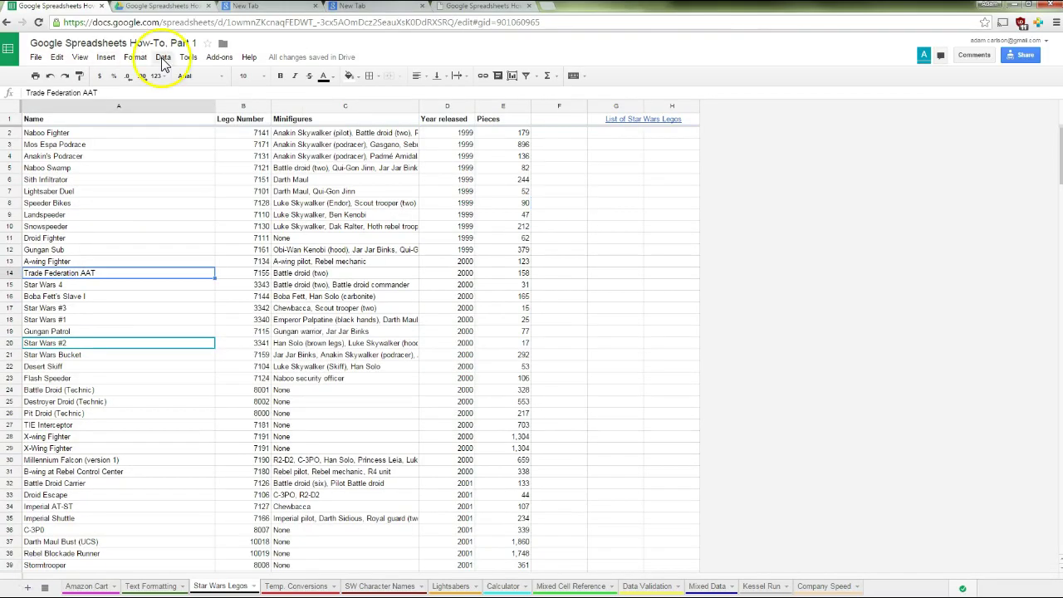
Bring up the Set notification rules dialog from the Tools menu
{"action": "left_click", "coordinate": [162, 58]}
{"action": "left_click", "coordinate": [190, 58]}
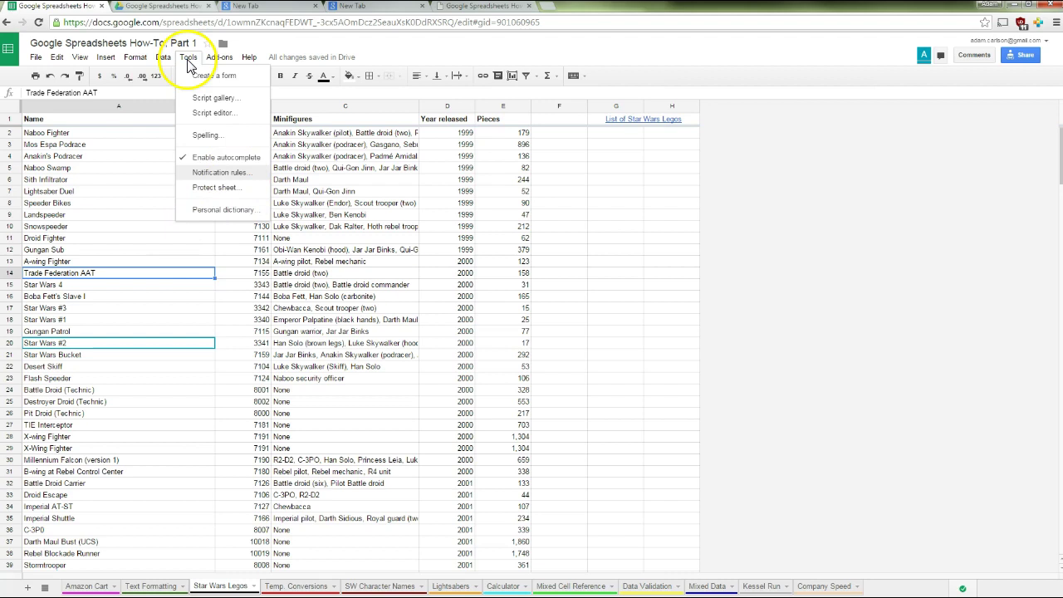
{"action": "left_click", "coordinate": [207, 172]}
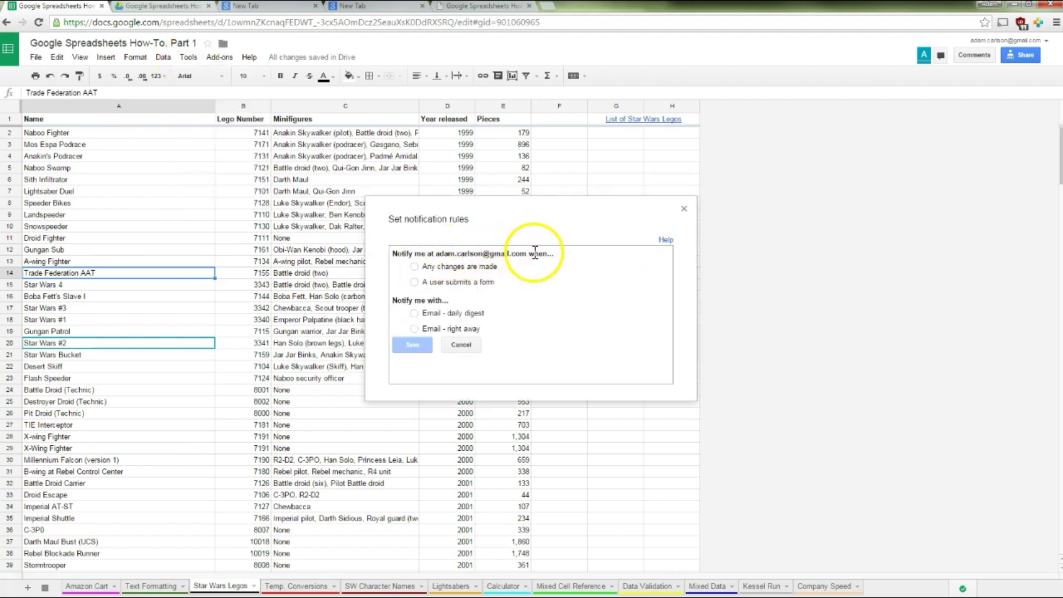
Choose 'Any changes are made' with 'Email - daily digest', save the rule, and close the dialog
{"action": "left_click", "coordinate": [465, 271]}
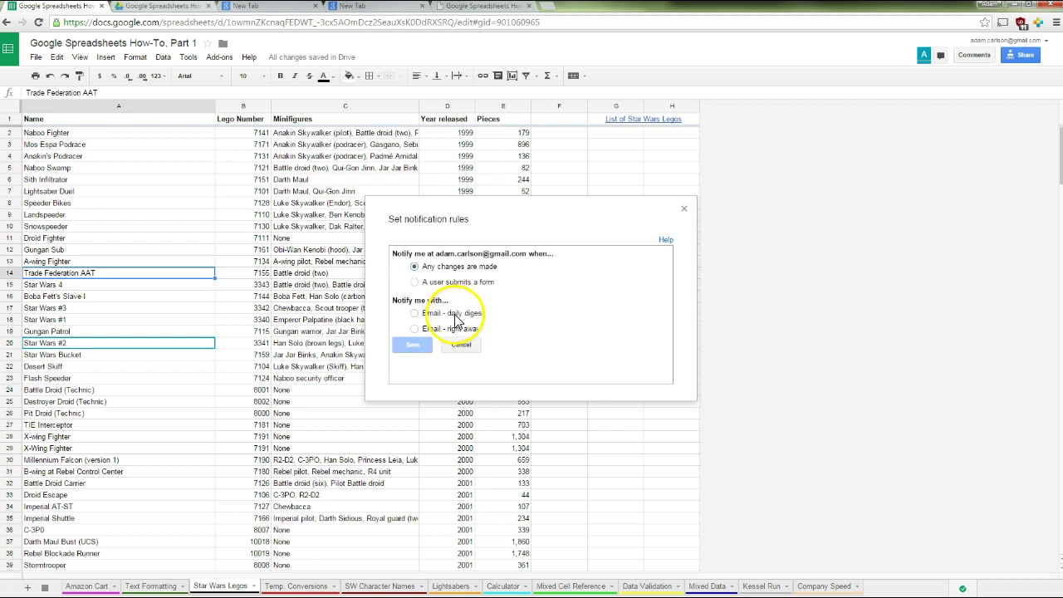
{"action": "left_click", "coordinate": [454, 314]}
{"action": "left_click", "coordinate": [426, 354]}
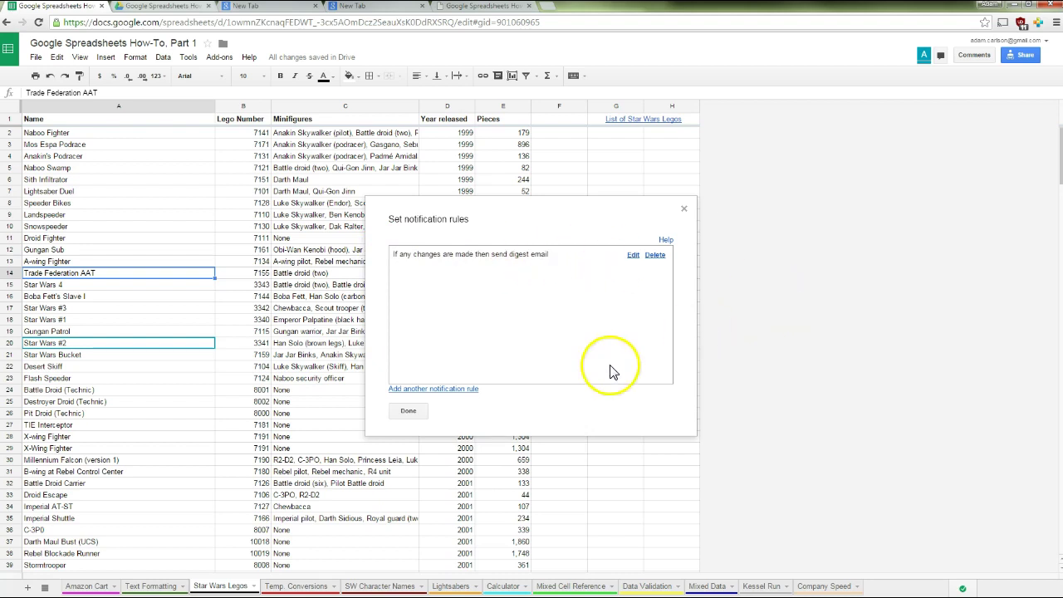
{"action": "left_click", "coordinate": [407, 410]}
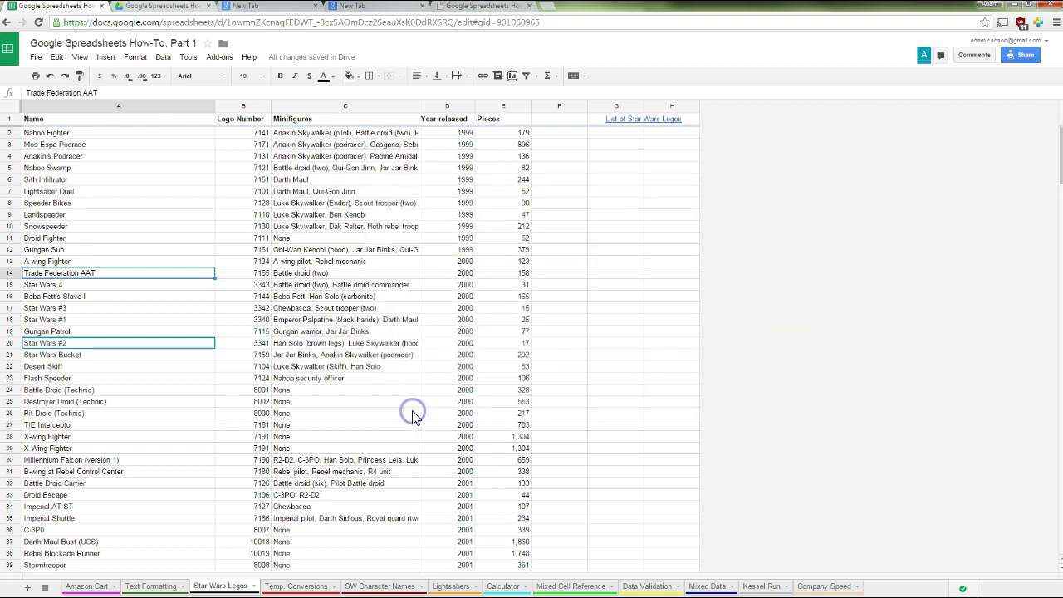
Email the collaborators the message '?!?!?!'
{"action": "left_click", "coordinate": [36, 57]}
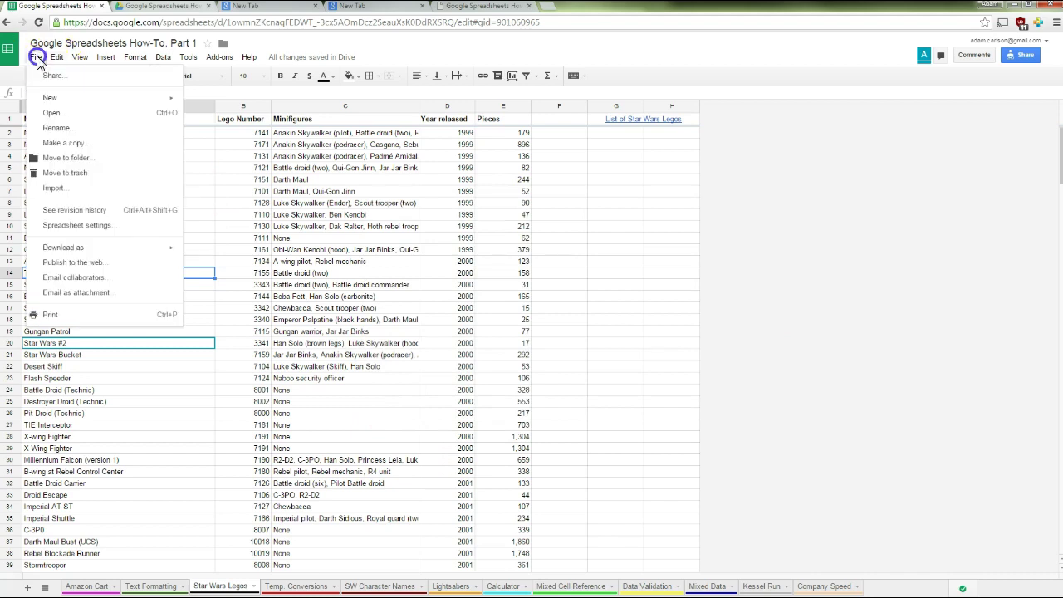
{"action": "left_click", "coordinate": [89, 282]}
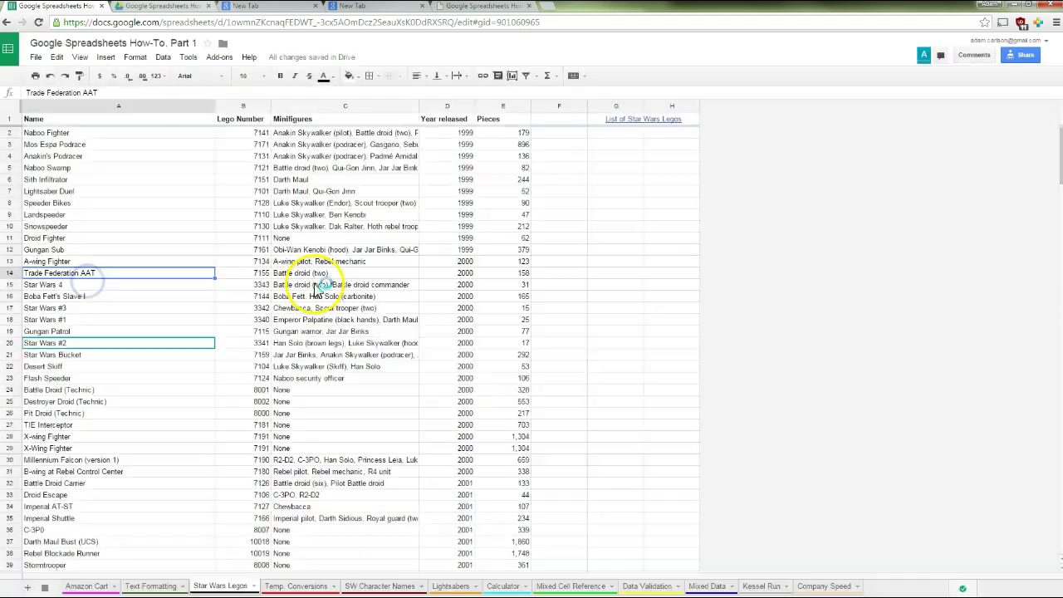
{"action": "left_click", "coordinate": [446, 330]}
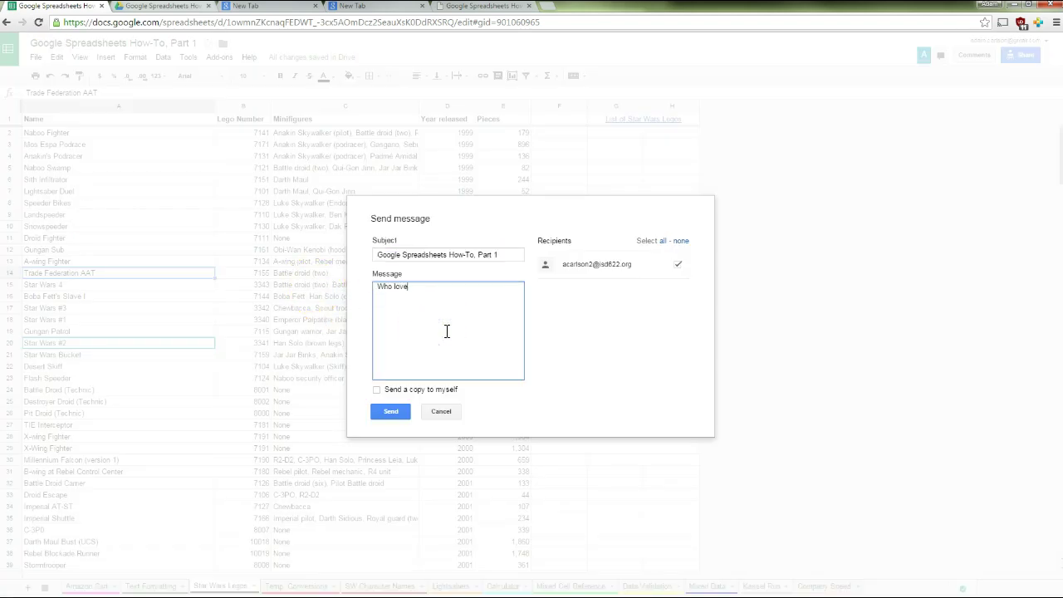
{"action": "type", "text": "?!?!?!"}
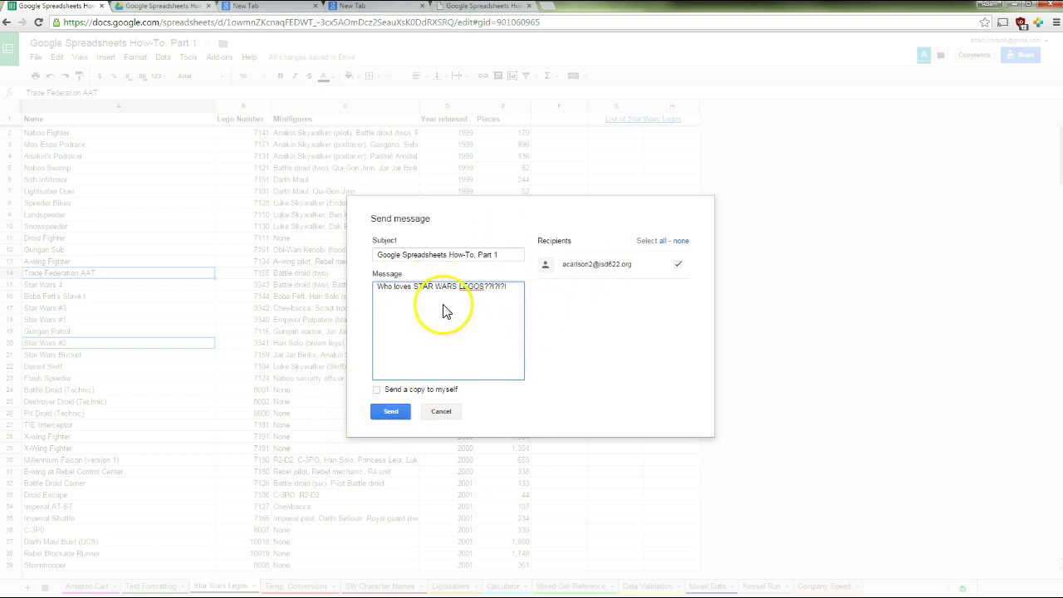
{"action": "left_click", "coordinate": [395, 415]}
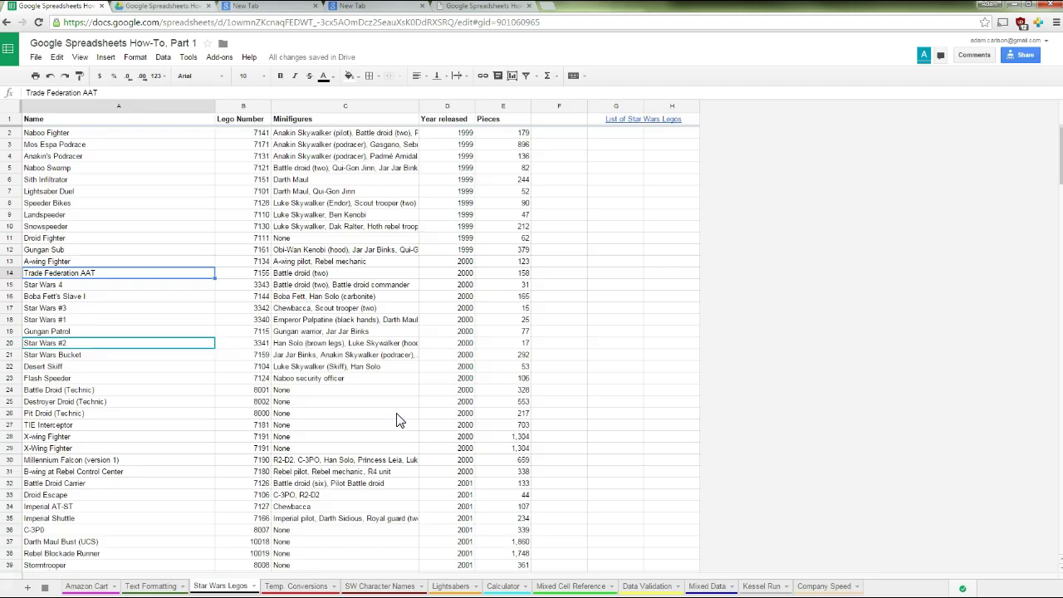
Start emailing the spreadsheet as an attachment in Microsoft Excel (.xlsx) format
{"action": "left_click", "coordinate": [317, 390]}
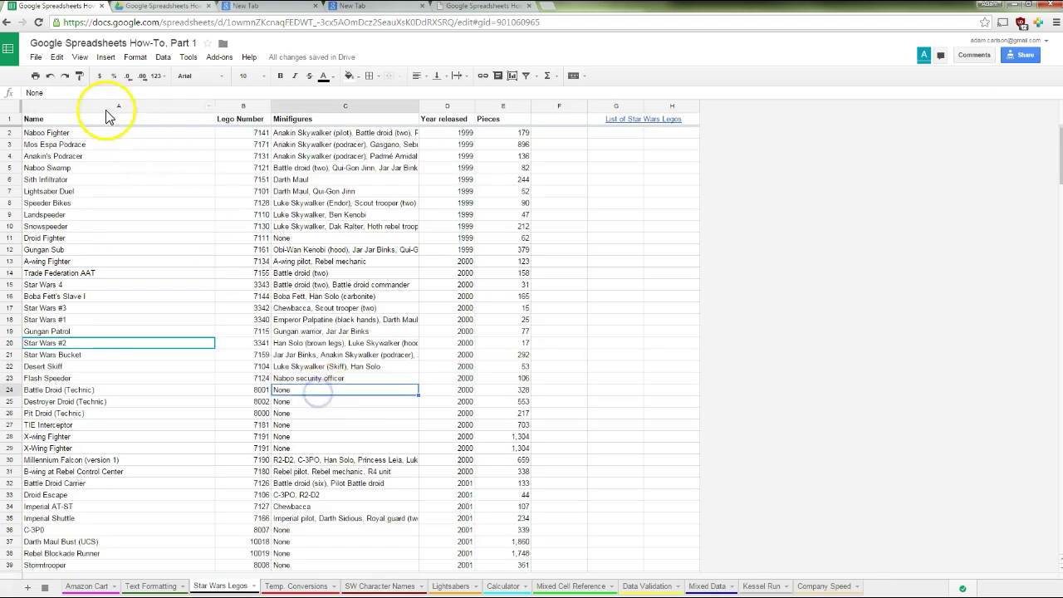
{"action": "left_click", "coordinate": [37, 58]}
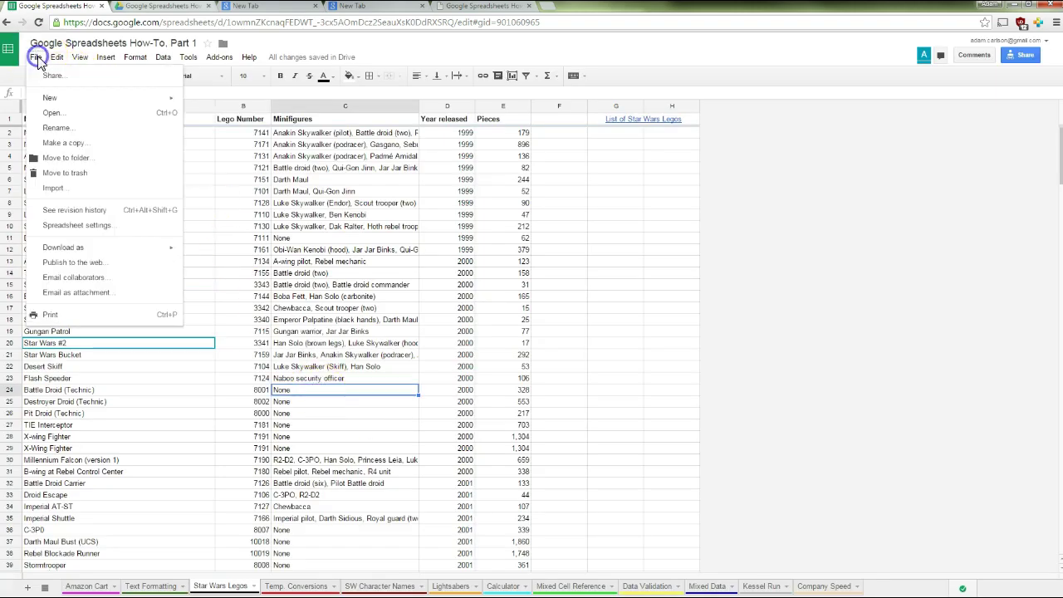
{"action": "left_click", "coordinate": [68, 295]}
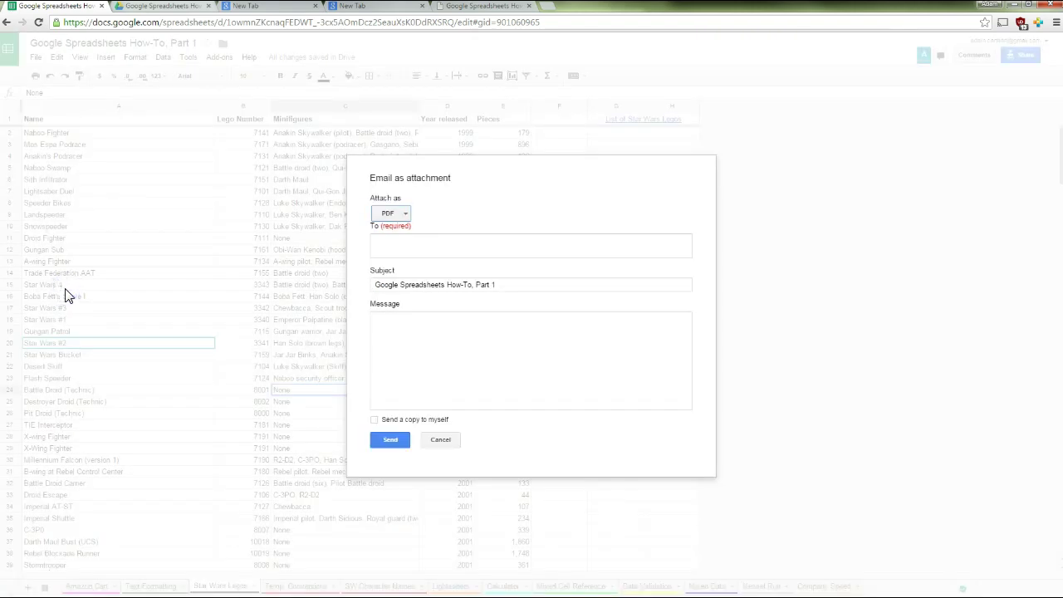
{"action": "left_click", "coordinate": [419, 419]}
{"action": "left_click", "coordinate": [404, 214]}
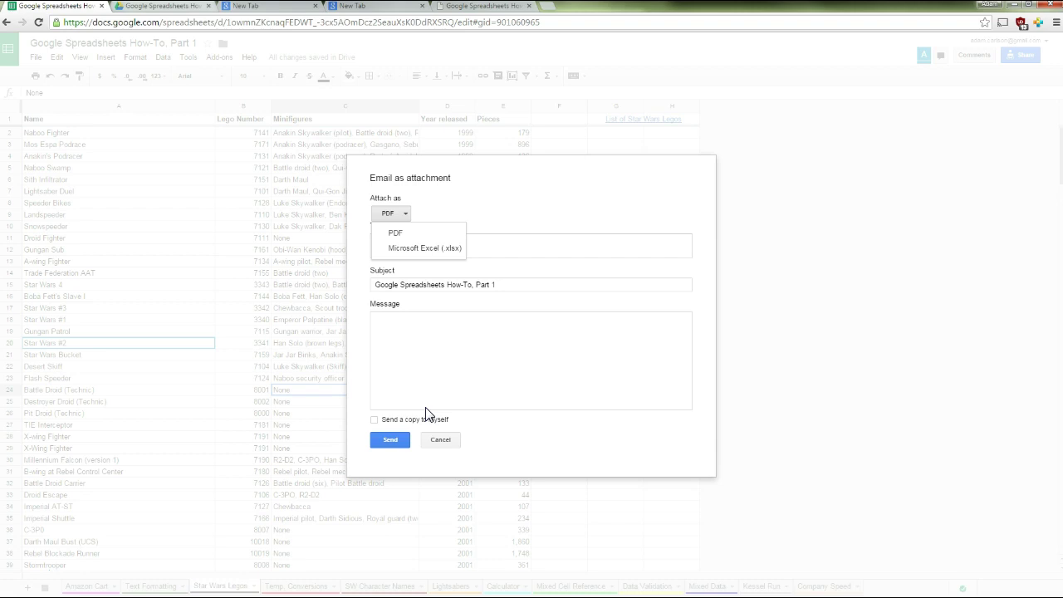
{"action": "left_click", "coordinate": [396, 213]}
{"action": "left_click", "coordinate": [397, 213]}
{"action": "left_click", "coordinate": [396, 252]}
Address the attachment to the contact, add the message 'Here it is in Excel format', and send it
{"action": "left_click", "coordinate": [398, 247]}
{"action": "key", "text": "Return"}
{"action": "key", "text": "Tab"}
{"action": "key", "text": "Tab"}
{"action": "type", "text": "Here it is in Excel format"}
{"action": "left_click", "coordinate": [387, 441]}
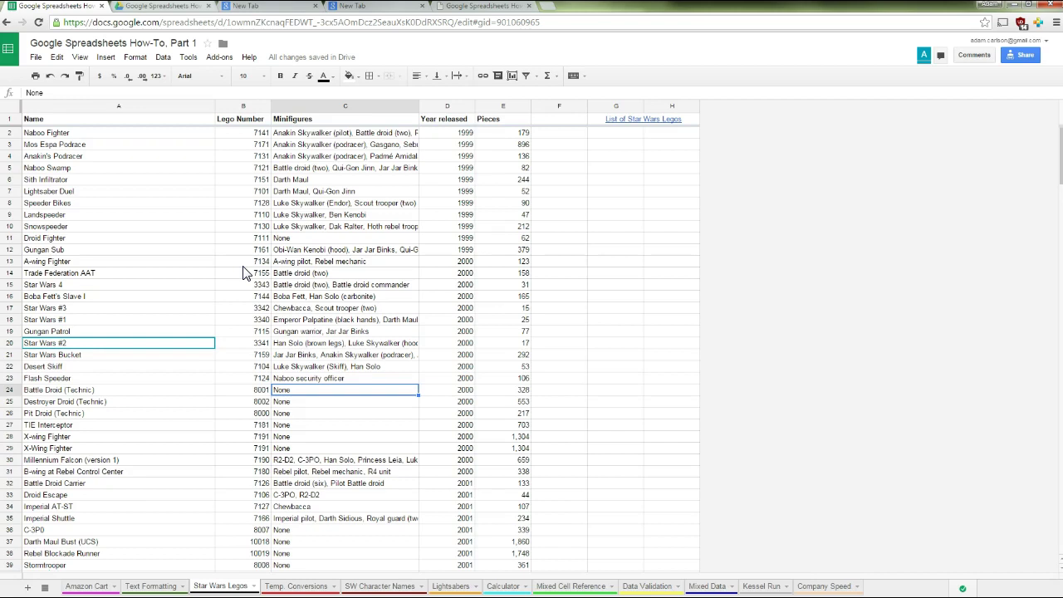
{"action": "left_click", "coordinate": [36, 56]}
{"action": "left_click", "coordinate": [70, 213]}
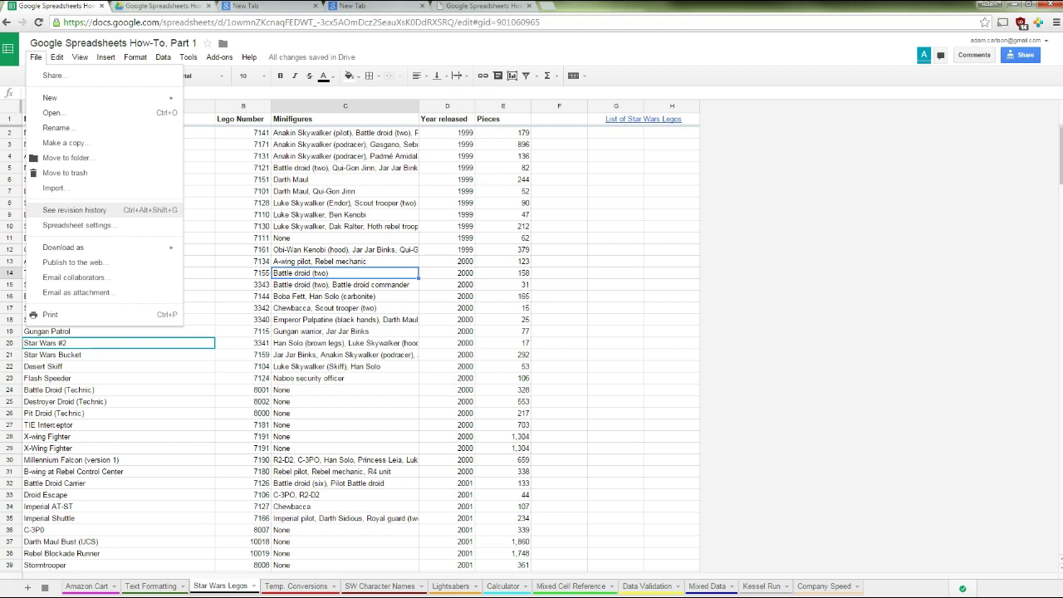
Open revision history and view the Today 12:16 PM, Today 10:30 AM and July 31, 2:40 PM revisions
{"action": "left_click", "coordinate": [70, 213]}
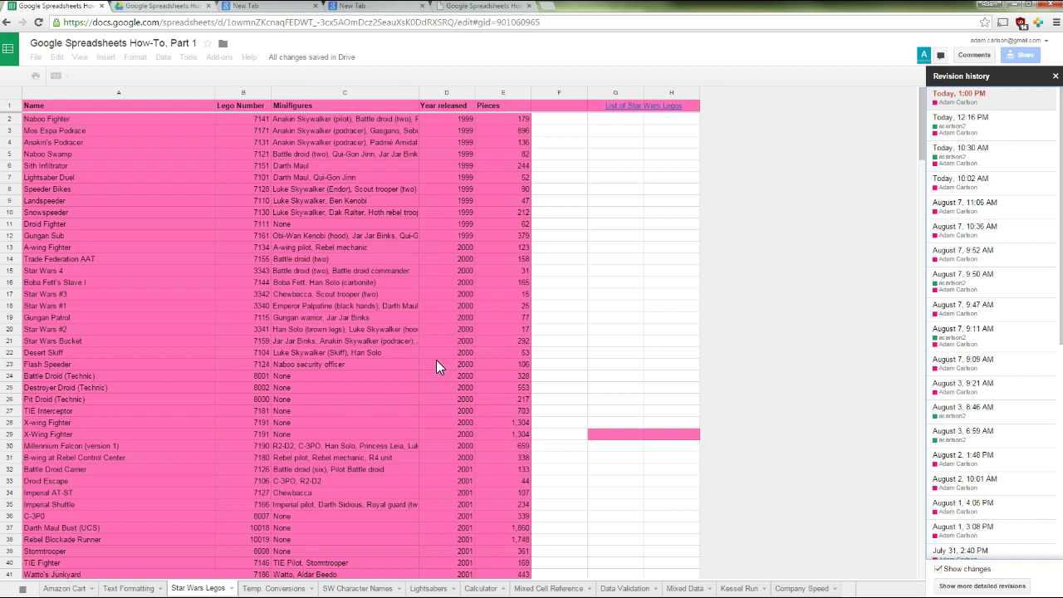
{"action": "left_click", "coordinate": [502, 116]}
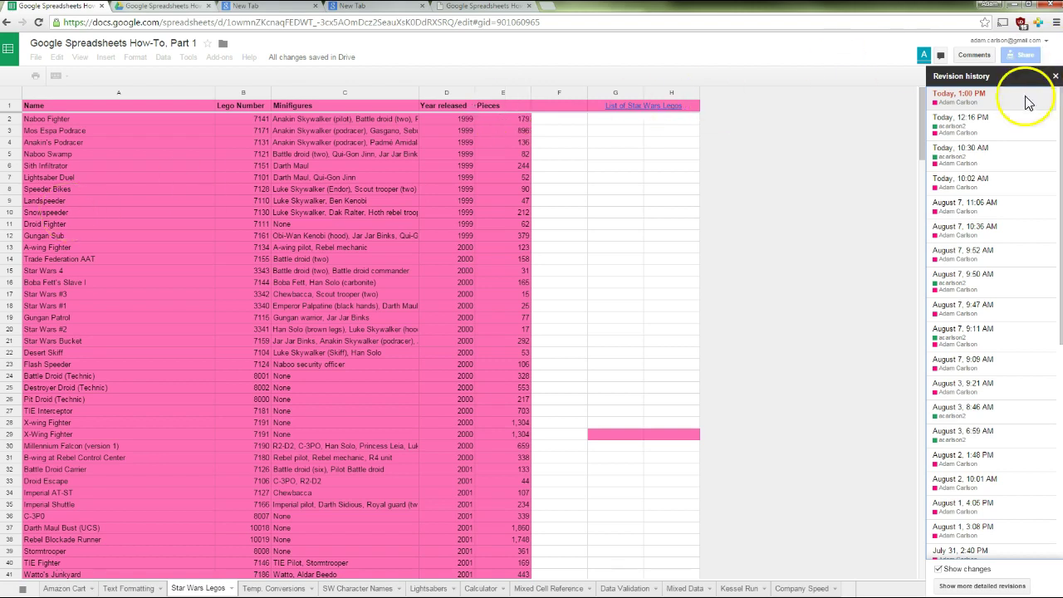
{"action": "left_click", "coordinate": [999, 126]}
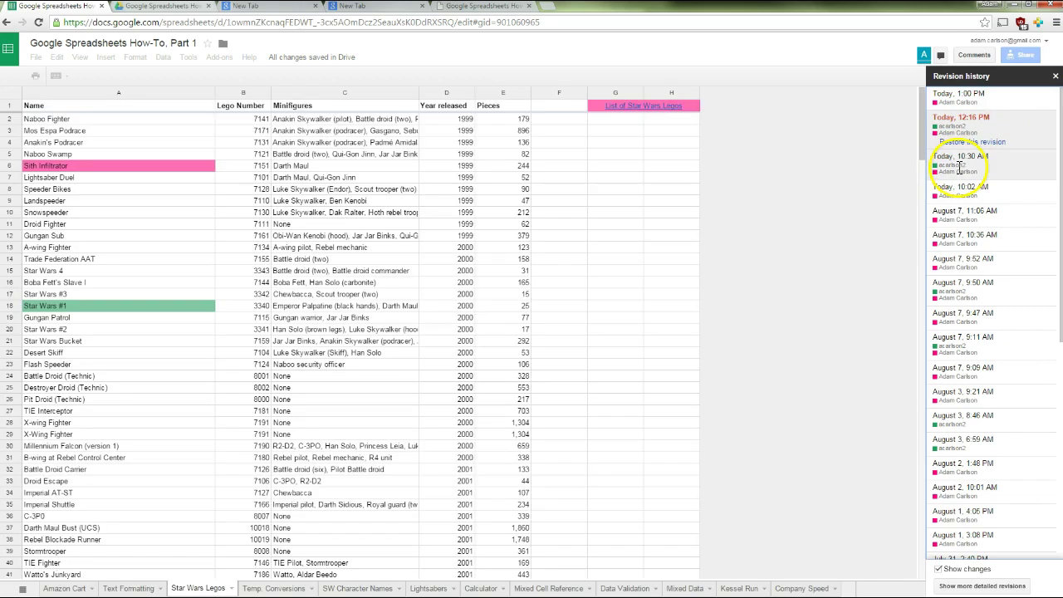
{"action": "left_click", "coordinate": [959, 165]}
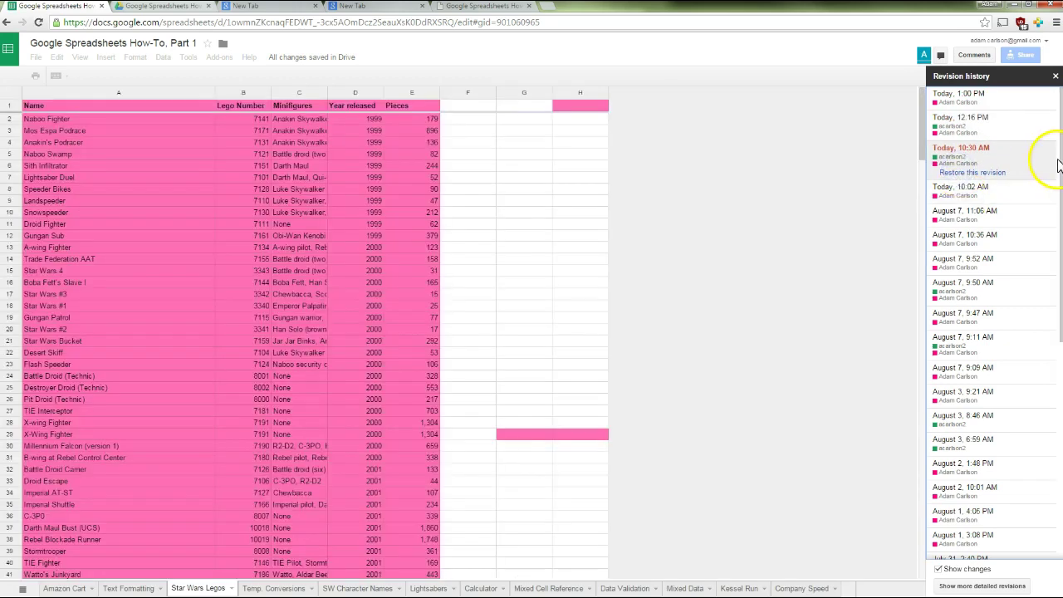
{"action": "left_click_drag", "start_coordinate": [1058, 160], "coordinate": [1061, 380]}
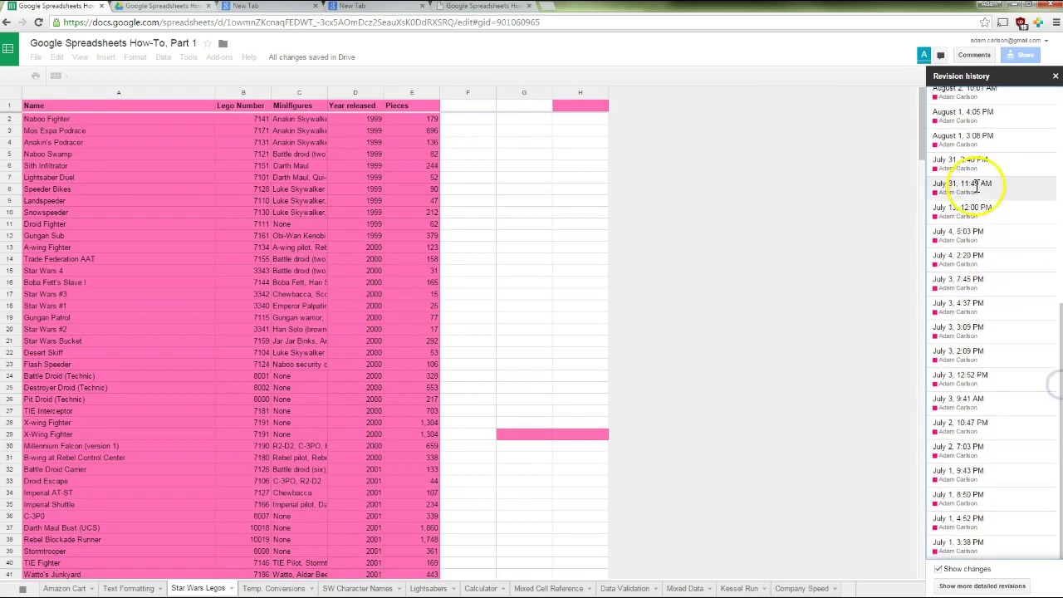
{"action": "left_click", "coordinate": [973, 165]}
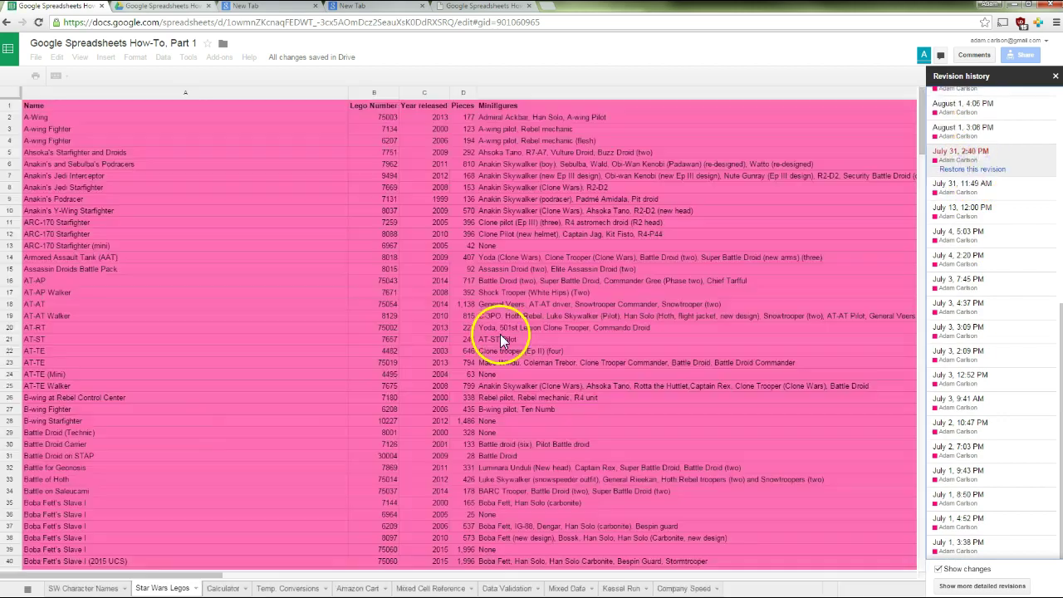
Inspect the July 3, 7:45 PM revision's Temp. Conversions, Amazon Cart and Mixed Cell Reference sheets
{"action": "left_click", "coordinate": [958, 289]}
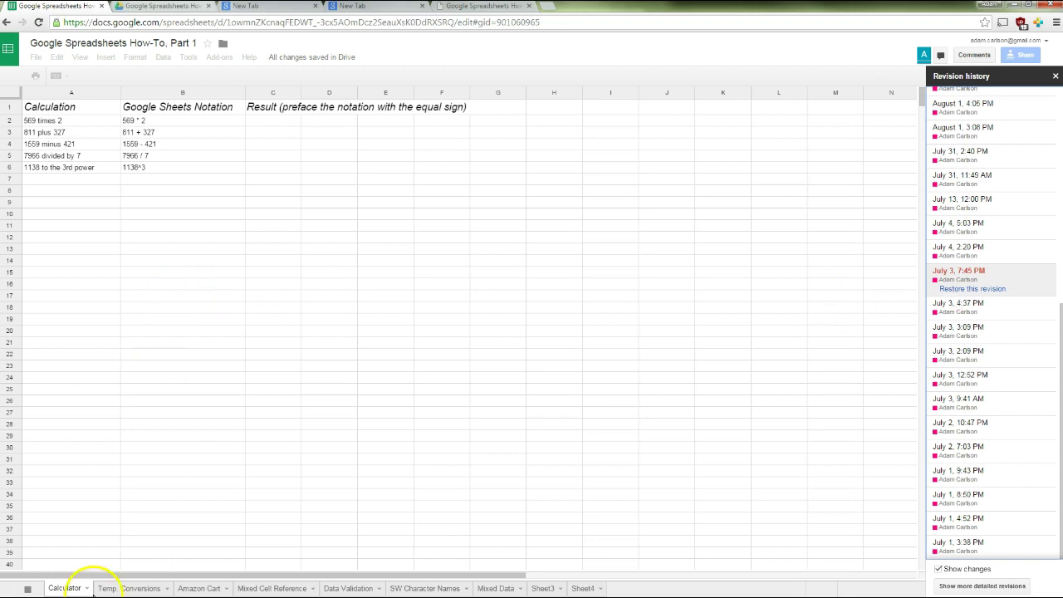
{"action": "left_click", "coordinate": [111, 587]}
{"action": "left_click", "coordinate": [199, 589]}
{"action": "left_click", "coordinate": [268, 587]}
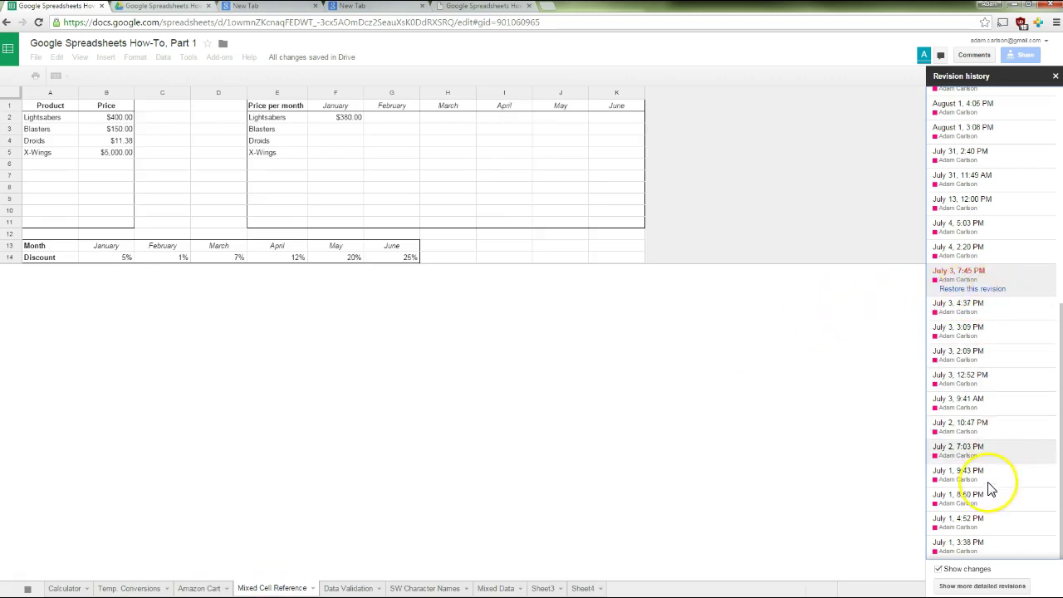
View the July 1, 3:38 PM revision, return to Today 1:00 PM, and close revision history
{"action": "left_click", "coordinate": [971, 548]}
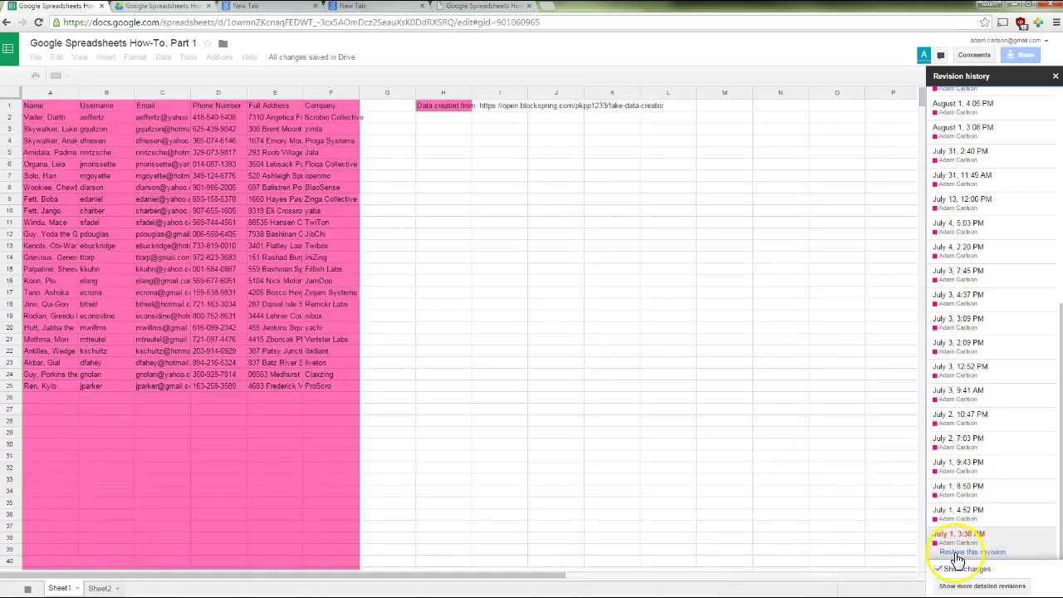
{"action": "scroll", "coordinate": [996, 274], "scroll_direction": "up", "scroll_amount": 10}
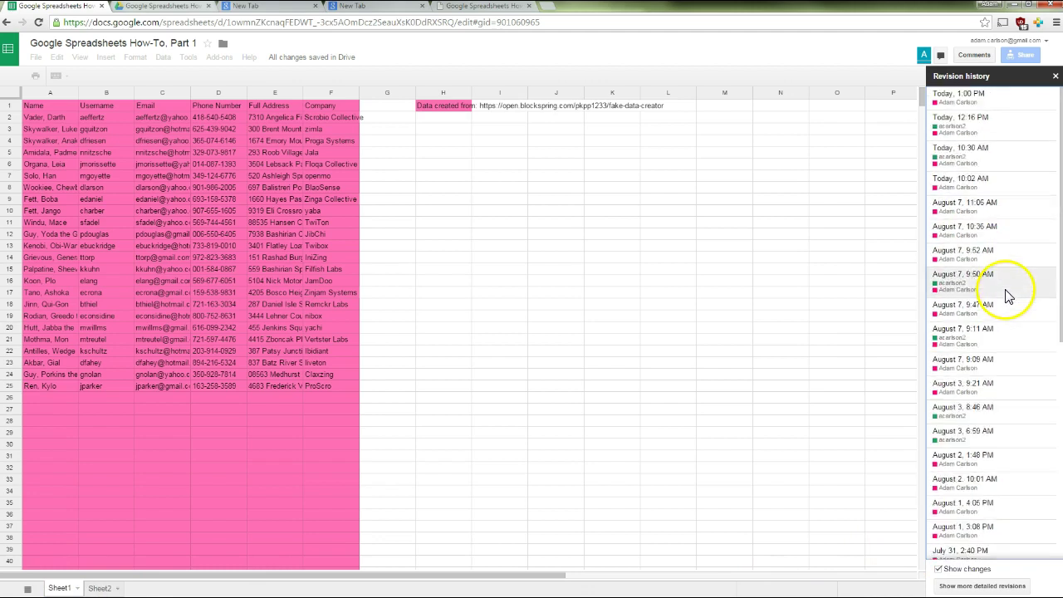
{"action": "left_click", "coordinate": [975, 99]}
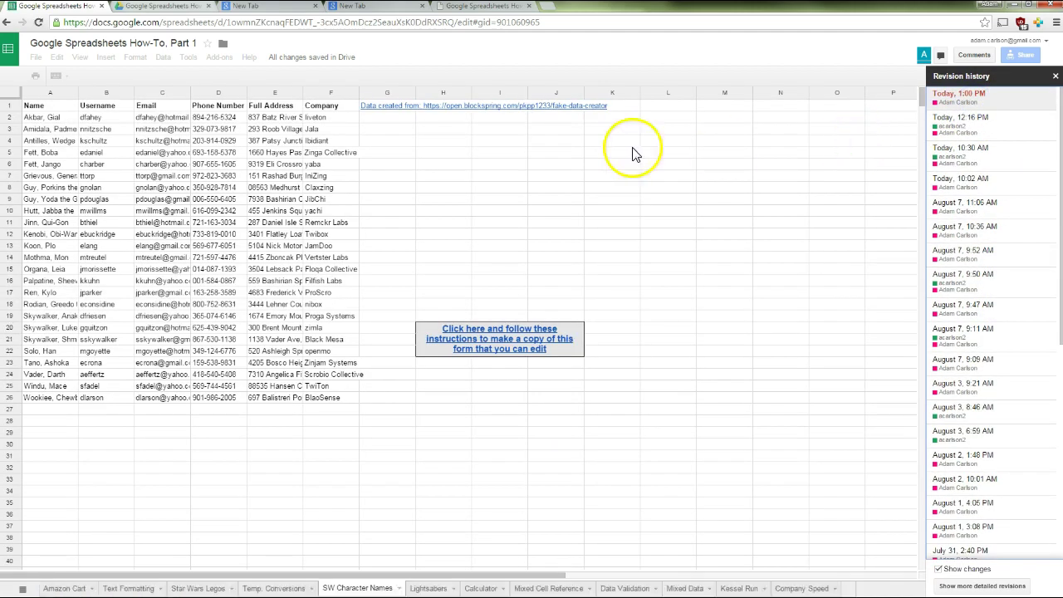
{"action": "left_click", "coordinate": [1054, 75]}
{"action": "left_click", "coordinate": [364, 251]}
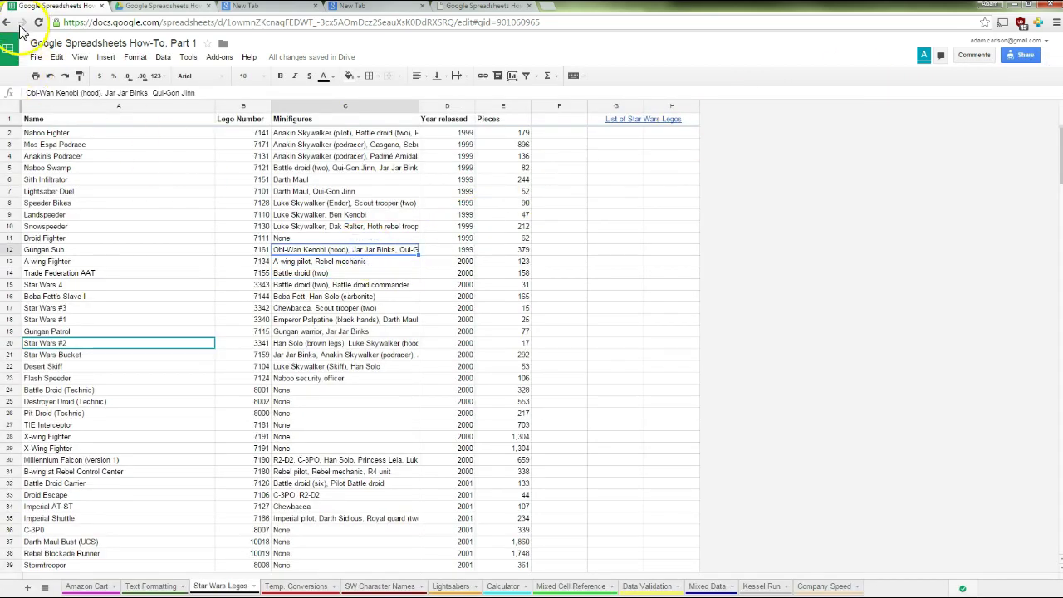
Make a copy of the spreadsheet with its default name
{"action": "left_click", "coordinate": [36, 56]}
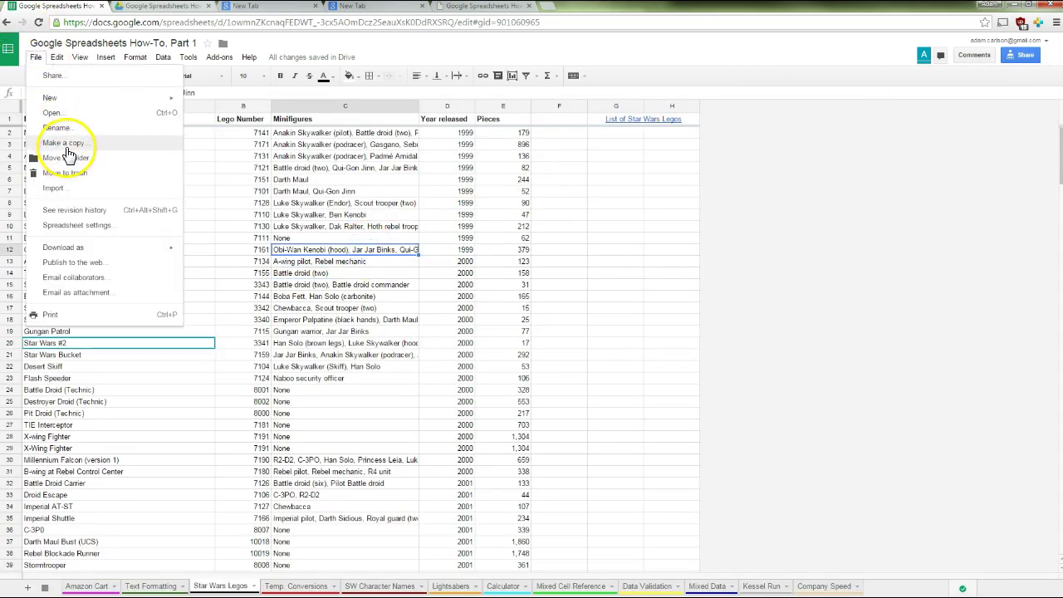
{"action": "left_click", "coordinate": [67, 144]}
{"action": "left_click", "coordinate": [476, 359]}
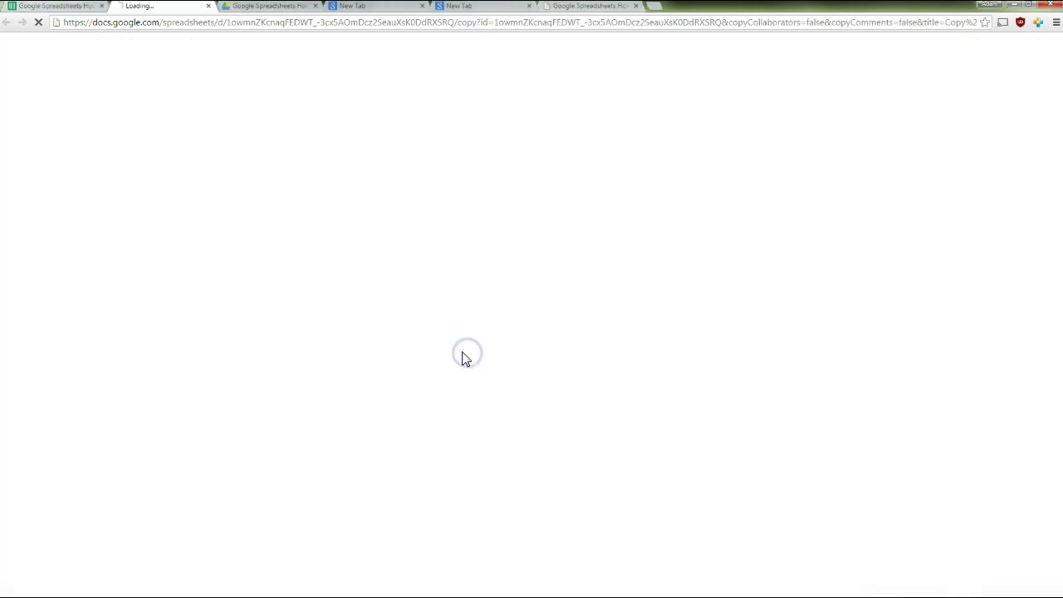
Check the copy's revision history, then close the copy to return to the original
{"action": "left_click", "coordinate": [36, 56]}
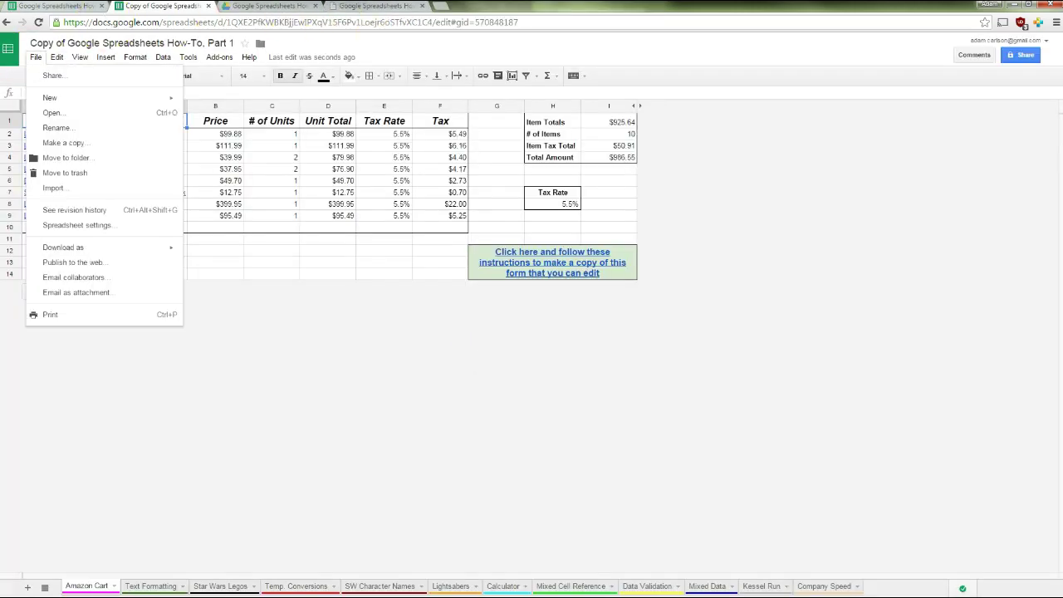
{"action": "left_click", "coordinate": [60, 211]}
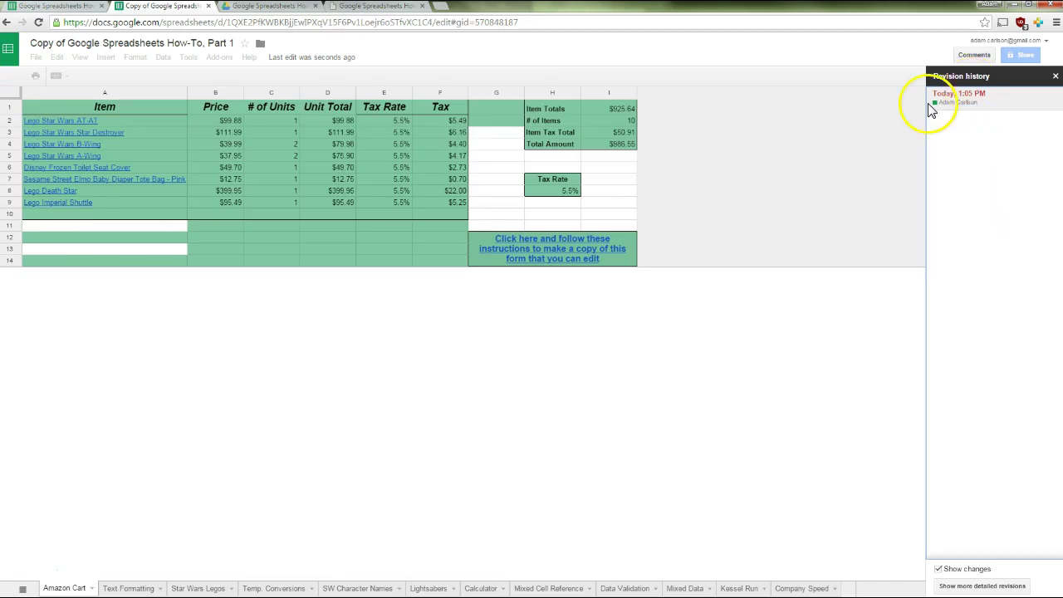
{"action": "left_click", "coordinate": [1055, 75]}
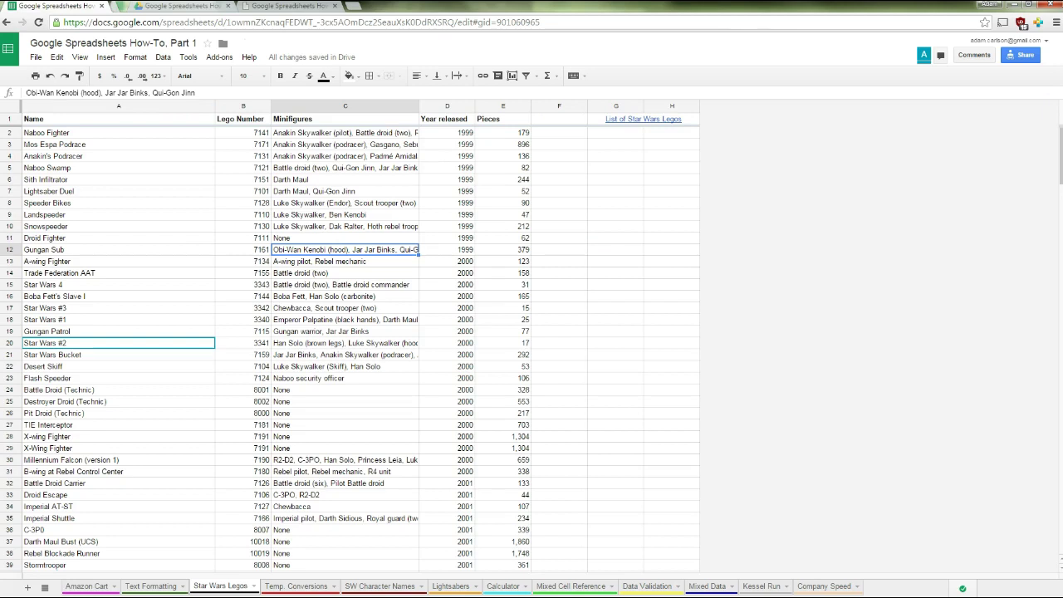
{"action": "left_click", "coordinate": [37, 58]}
{"action": "left_click", "coordinate": [70, 210]}
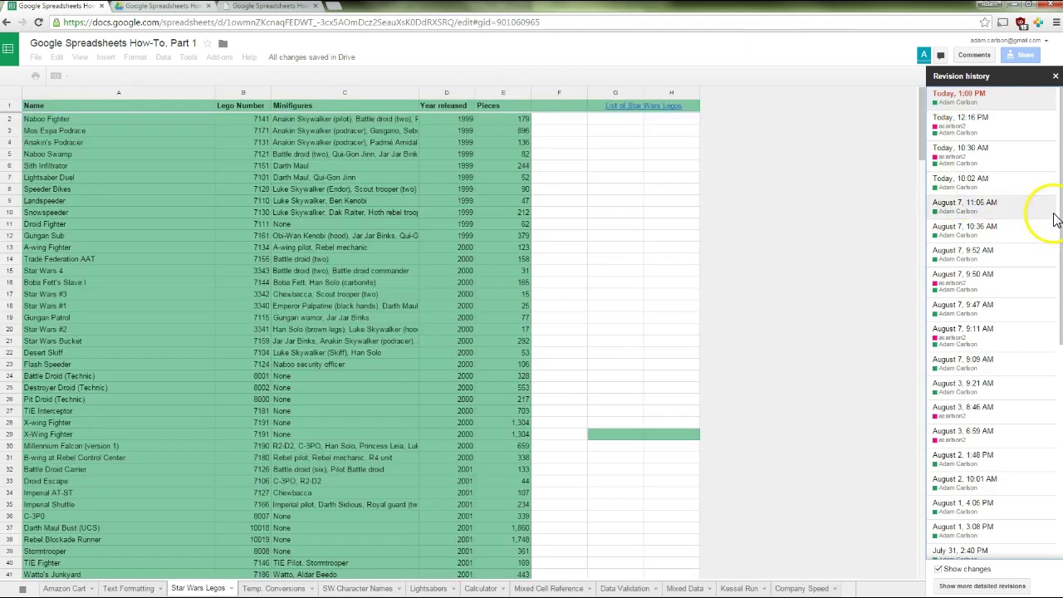
{"action": "left_click", "coordinate": [939, 569]}
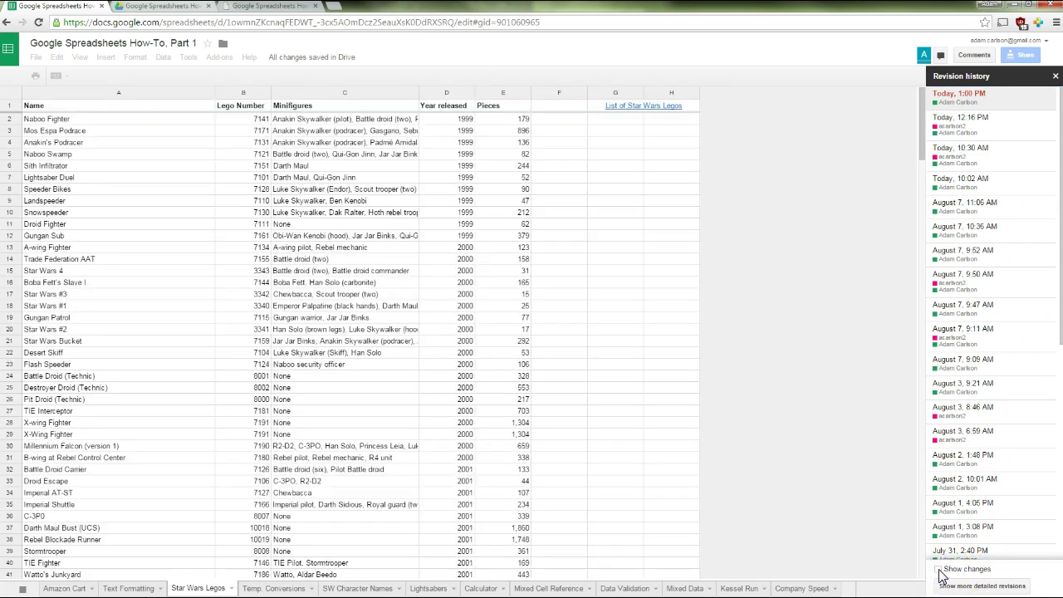
{"action": "left_click", "coordinate": [939, 570]}
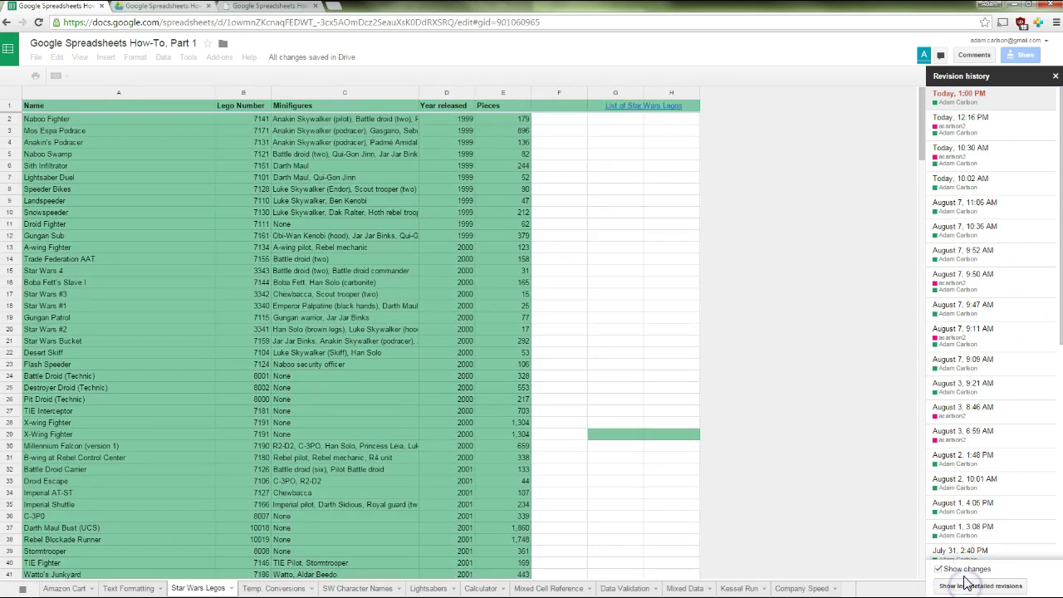
{"action": "left_click", "coordinate": [966, 583]}
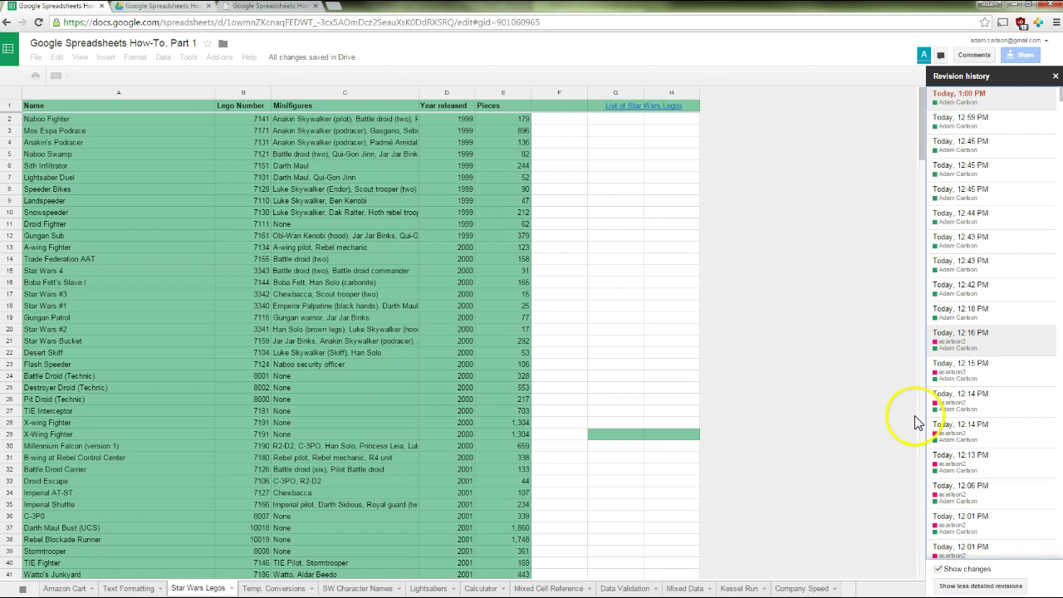
{"action": "left_click", "coordinate": [981, 341]}
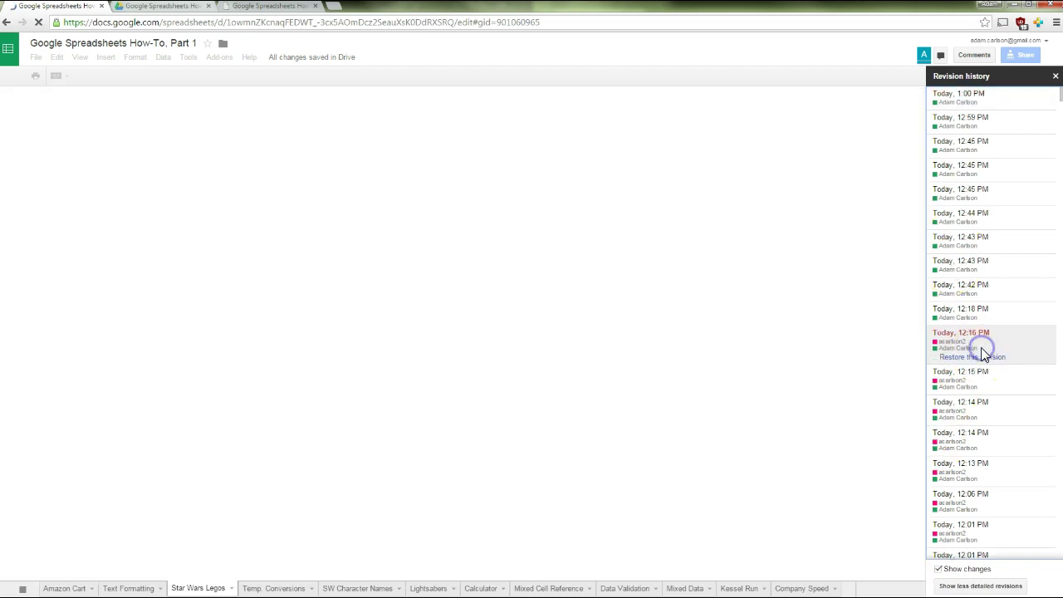
{"action": "left_click", "coordinate": [983, 309]}
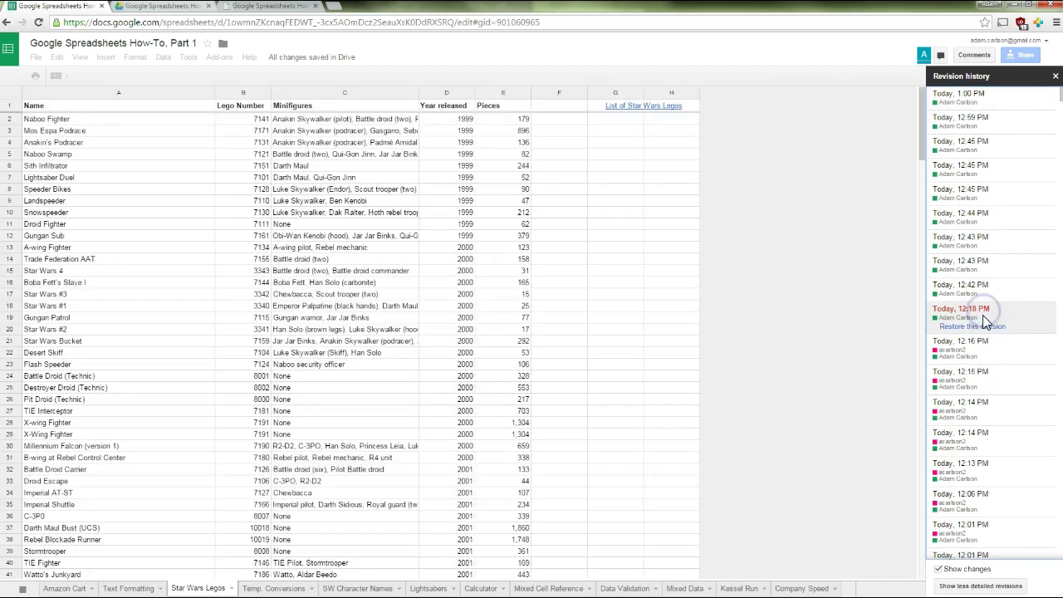
{"action": "left_click", "coordinate": [987, 349]}
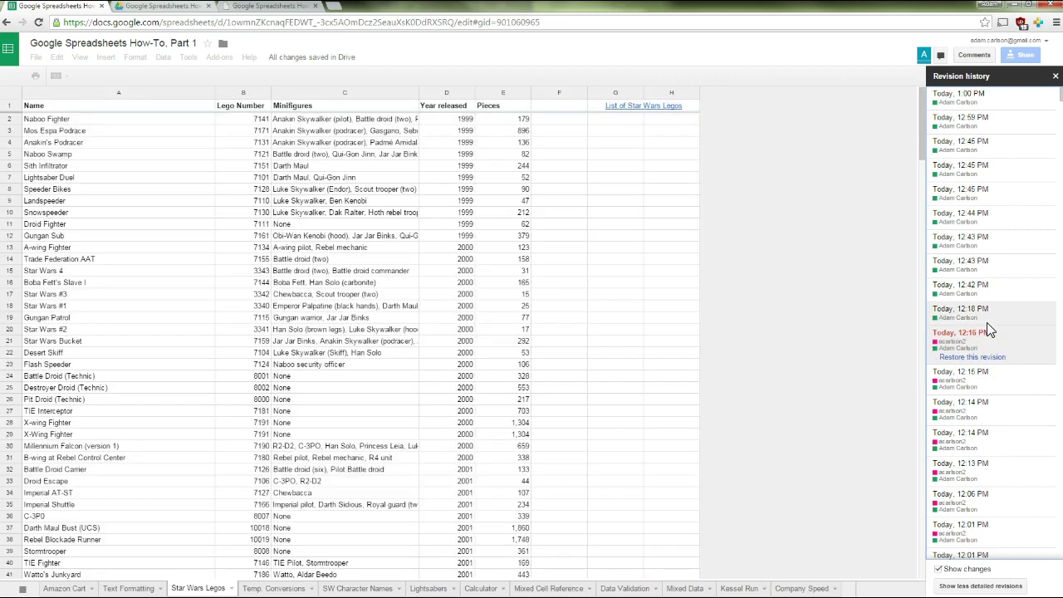
{"action": "scroll", "coordinate": [984, 405], "scroll_direction": "down", "scroll_amount": 4}
{"action": "scroll", "coordinate": [984, 405], "scroll_direction": "down", "scroll_amount": 8}
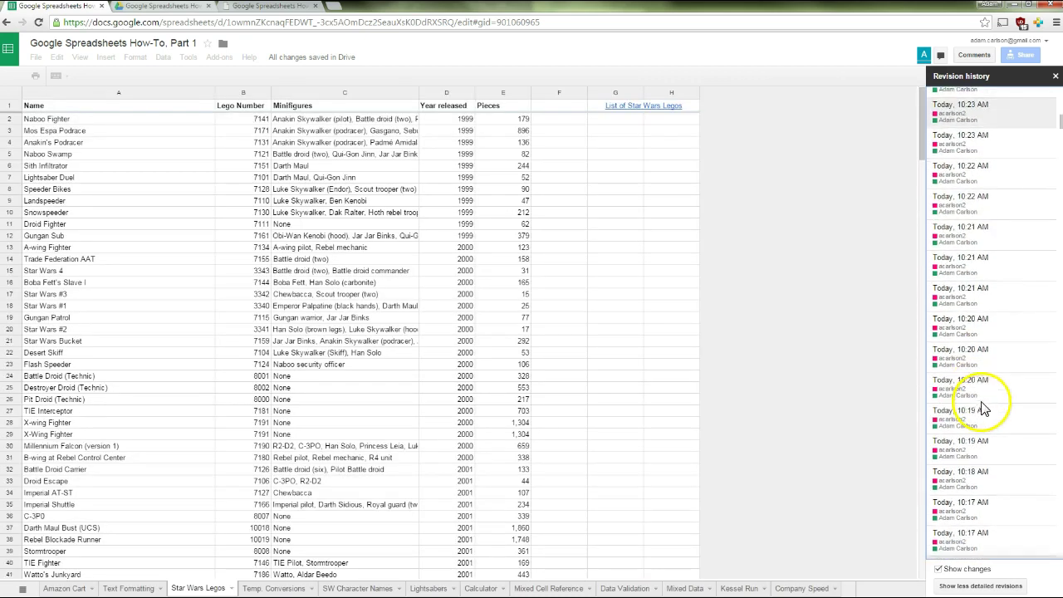
{"action": "left_click_drag", "start_coordinate": [1058, 129], "coordinate": [1058, 339]}
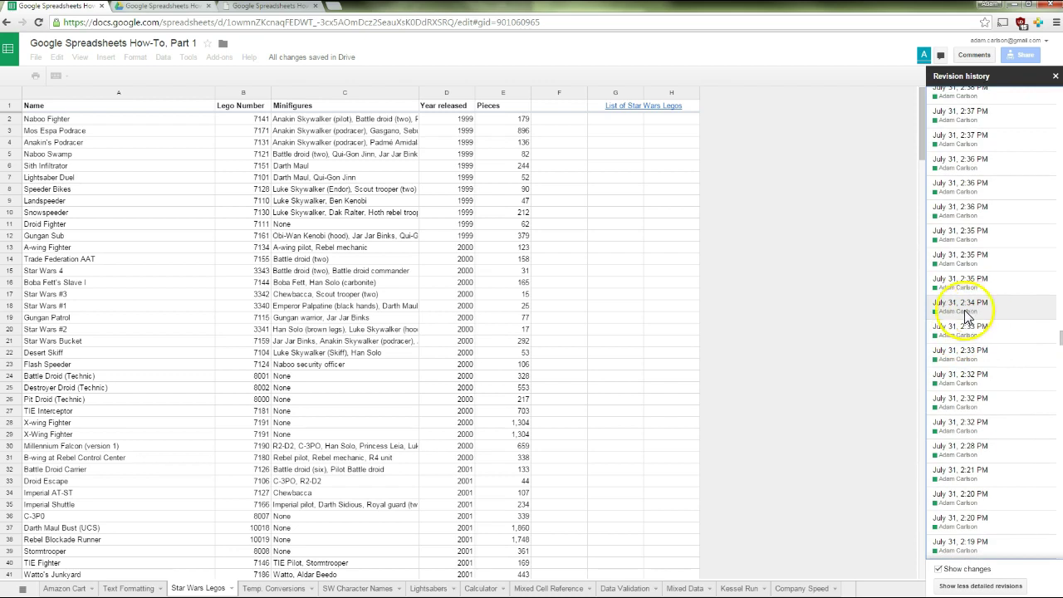
{"action": "left_click", "coordinate": [975, 324]}
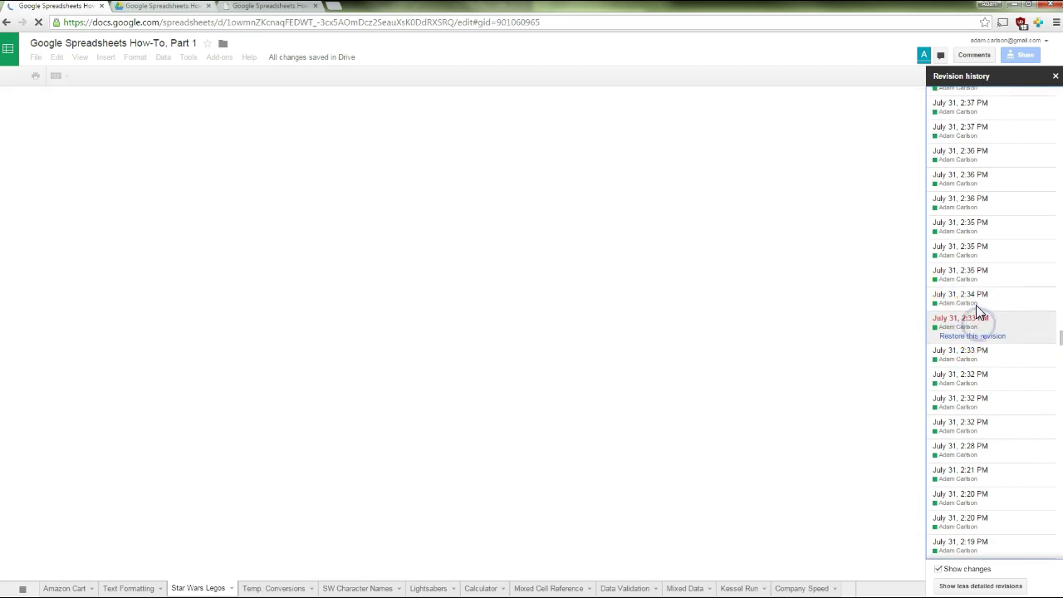
{"action": "left_click", "coordinate": [977, 299]}
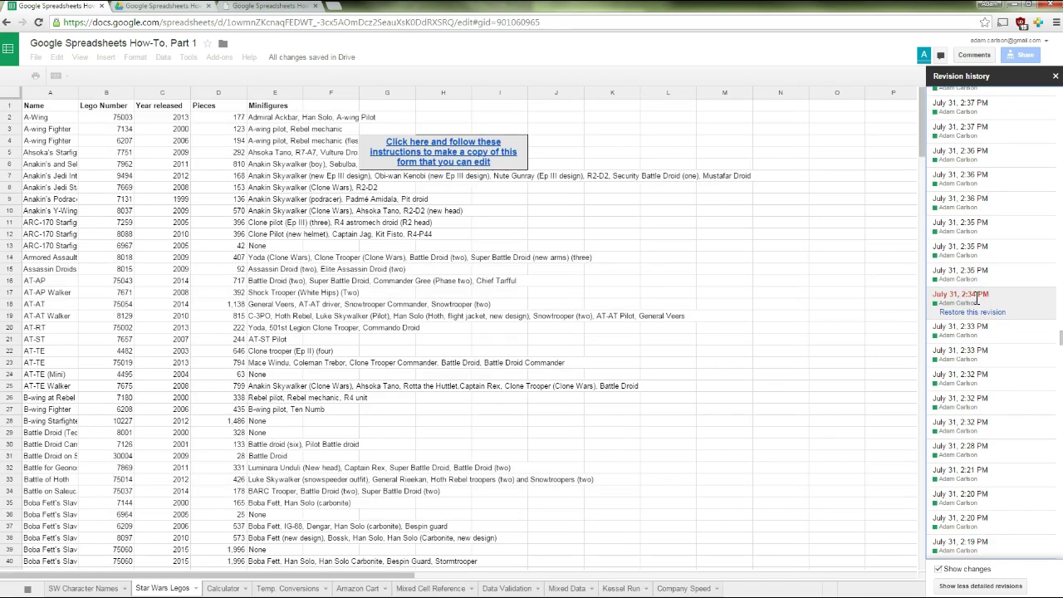
{"action": "left_click", "coordinate": [1056, 78]}
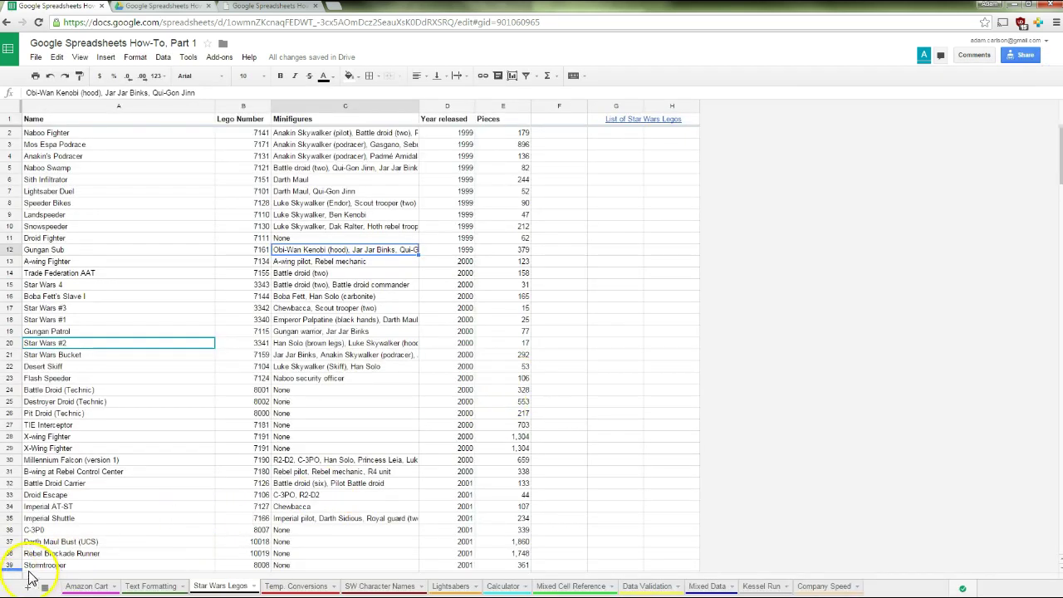